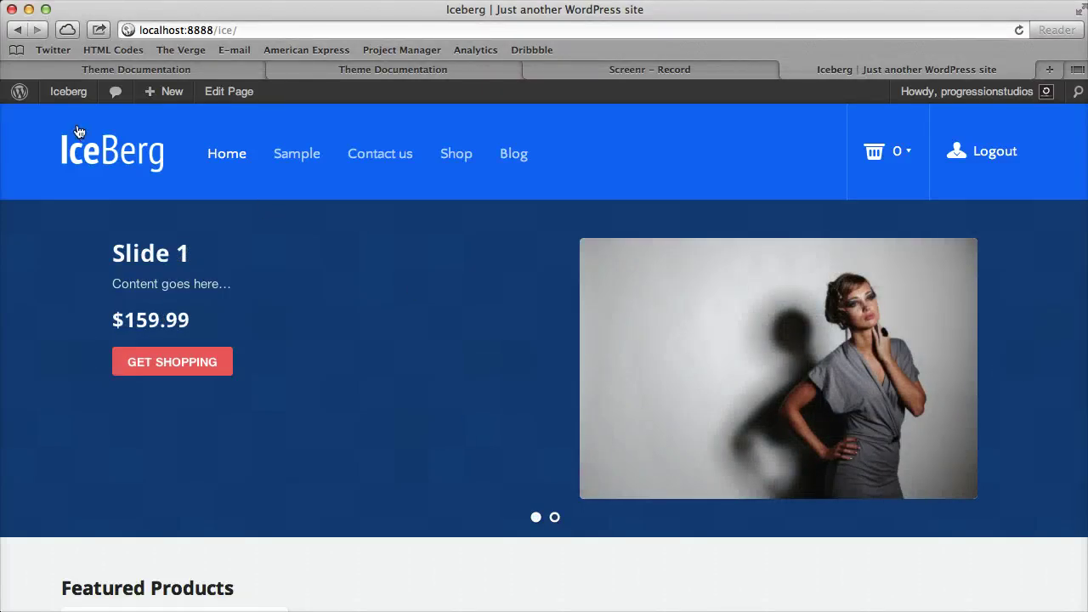
Open the Iceberg theme options from the site's admin dashboard and show the Basic settings.
{"action": "mouse_move", "coordinate": [71, 93]}
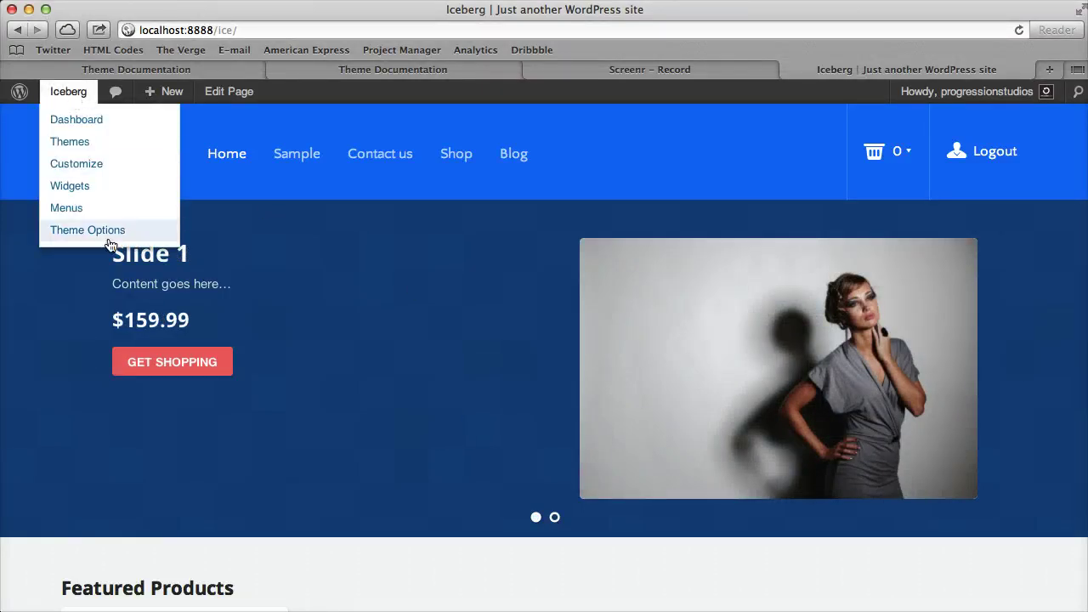
{"action": "left_click", "coordinate": [85, 96]}
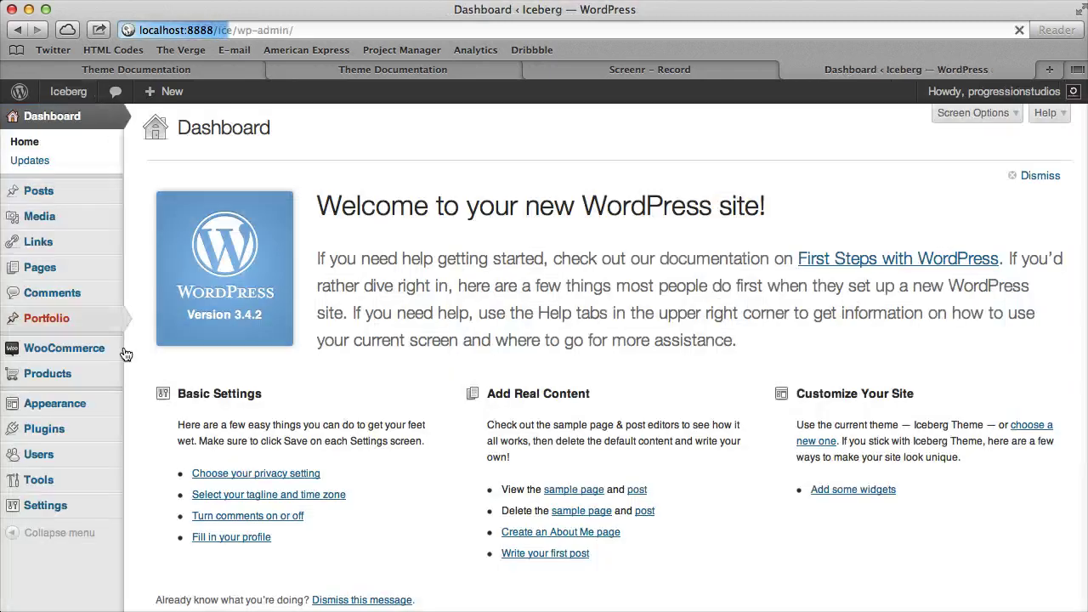
{"action": "mouse_move", "coordinate": [94, 408]}
{"action": "left_click", "coordinate": [163, 459]}
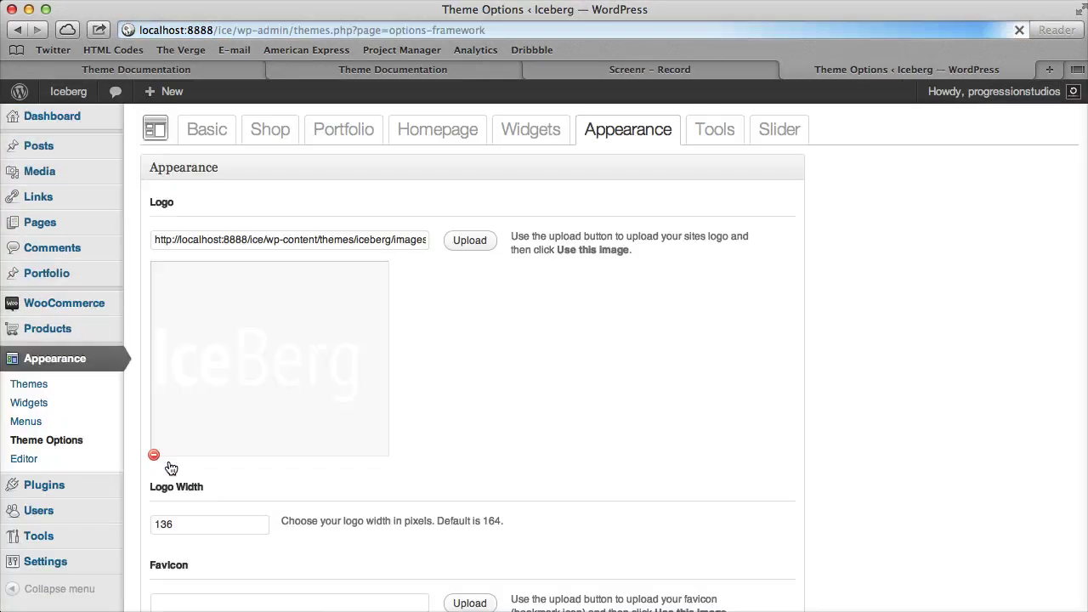
{"action": "left_click", "coordinate": [204, 132]}
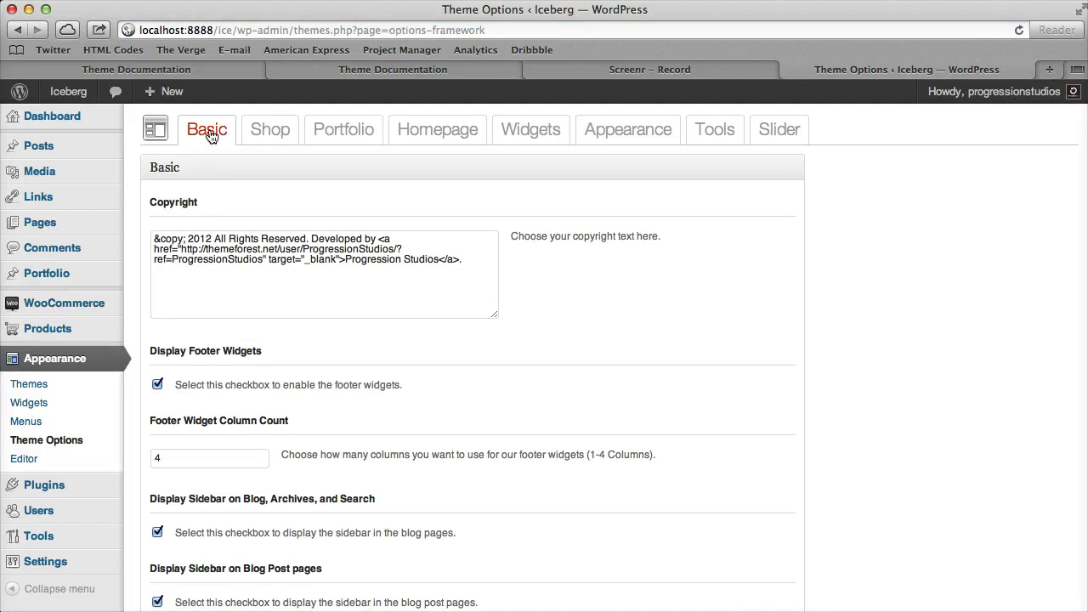
Compare the Basic copyright text with the live site's footer in a new browser tab, and return to the theme options.
{"action": "left_click_drag", "start_coordinate": [487, 265], "coordinate": [196, 225]}
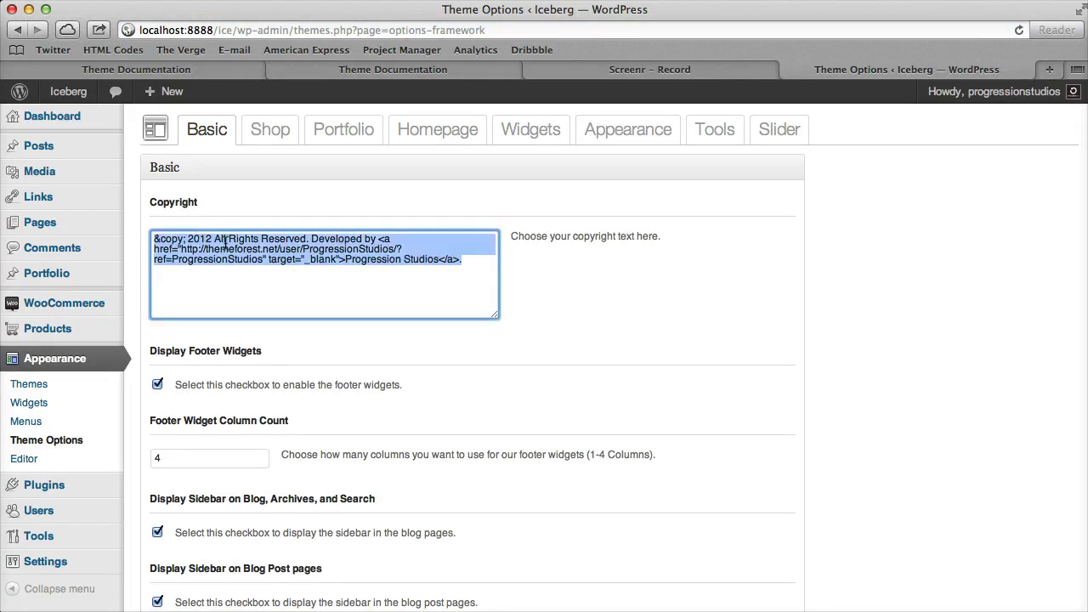
{"action": "left_click", "coordinate": [238, 250]}
{"action": "right_click", "coordinate": [72, 92]}
{"action": "left_click", "coordinate": [128, 124]}
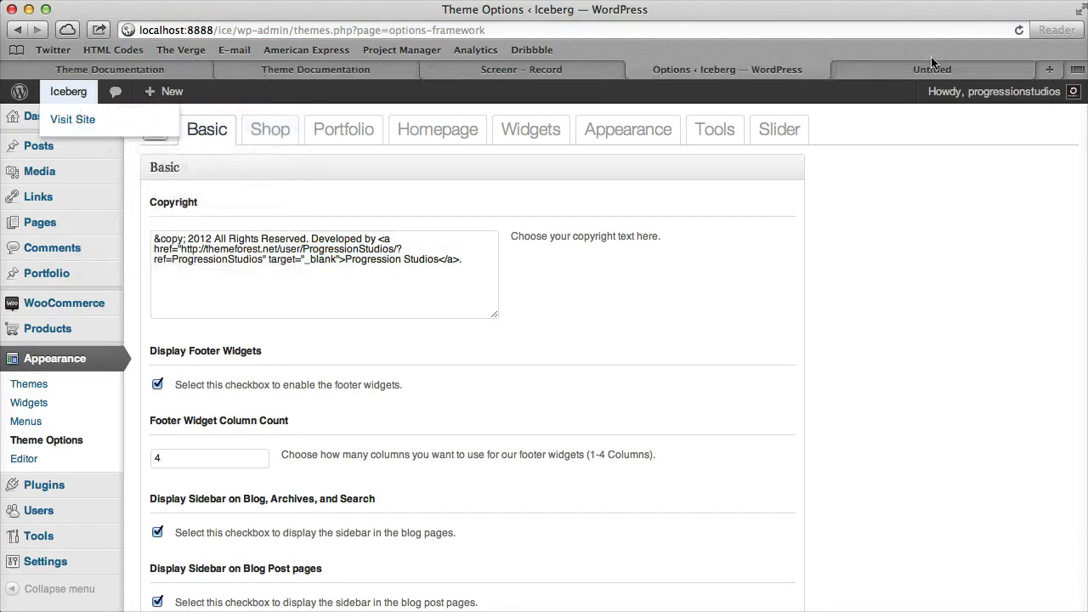
{"action": "left_click", "coordinate": [888, 70]}
{"action": "scroll", "coordinate": [296, 583], "scroll_direction": "down", "scroll_amount": 5}
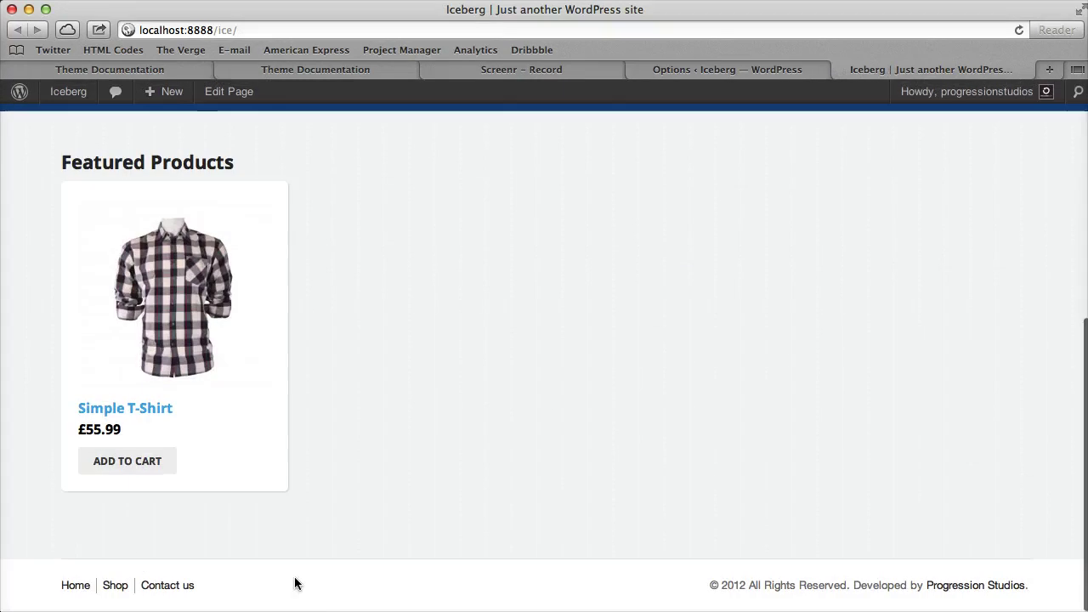
{"action": "left_click", "coordinate": [707, 71]}
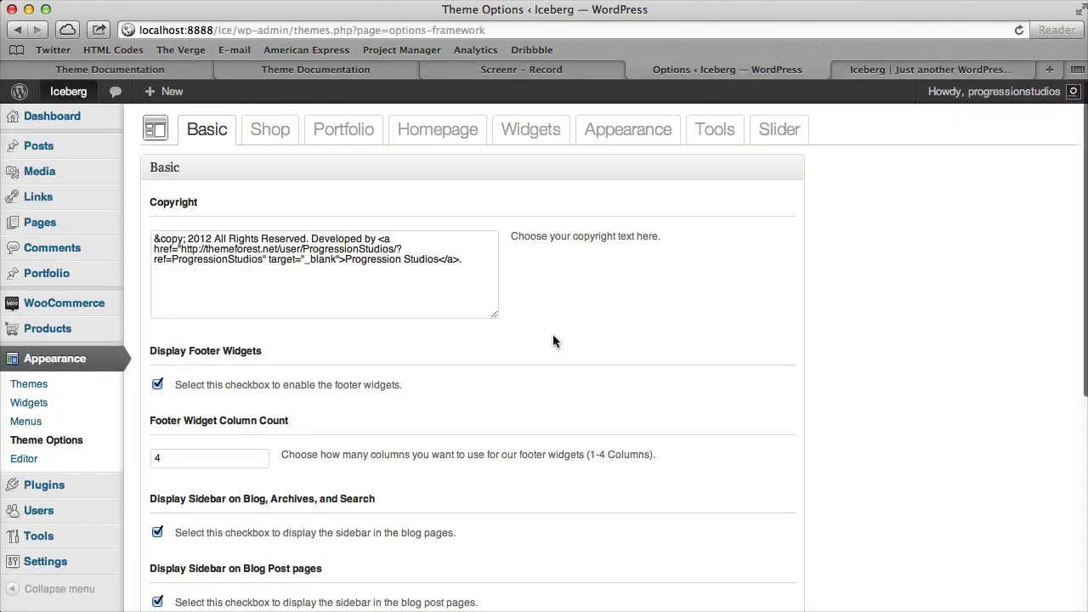
Review the Basic options for footer widgets, sidebar display and position, page comments and bread crumbs.
{"action": "scroll", "coordinate": [337, 342], "scroll_direction": "down", "scroll_amount": 4}
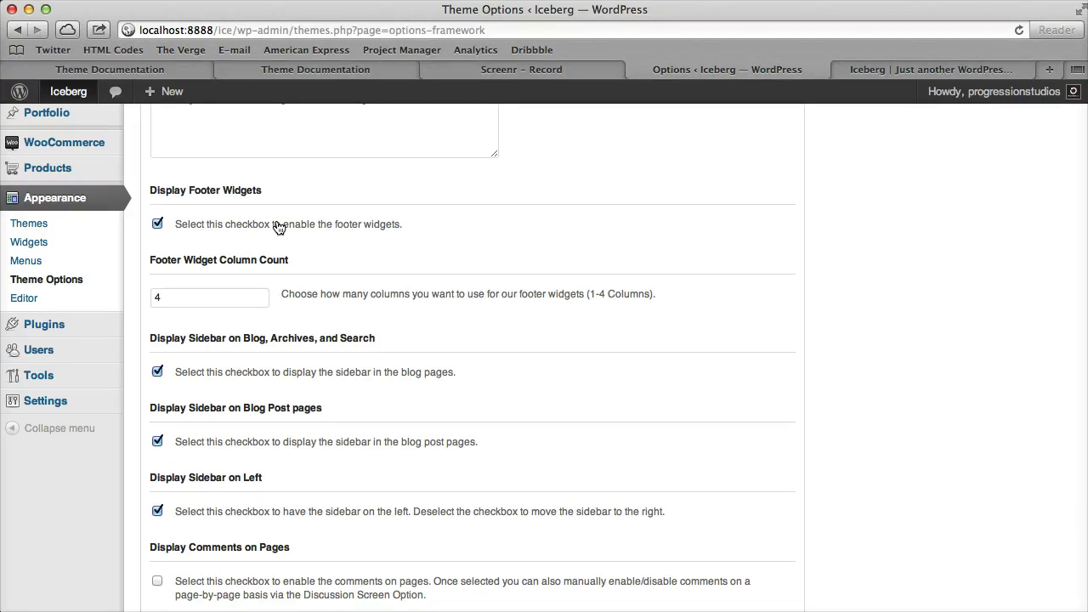
{"action": "scroll", "coordinate": [300, 210], "scroll_direction": "down", "scroll_amount": 4}
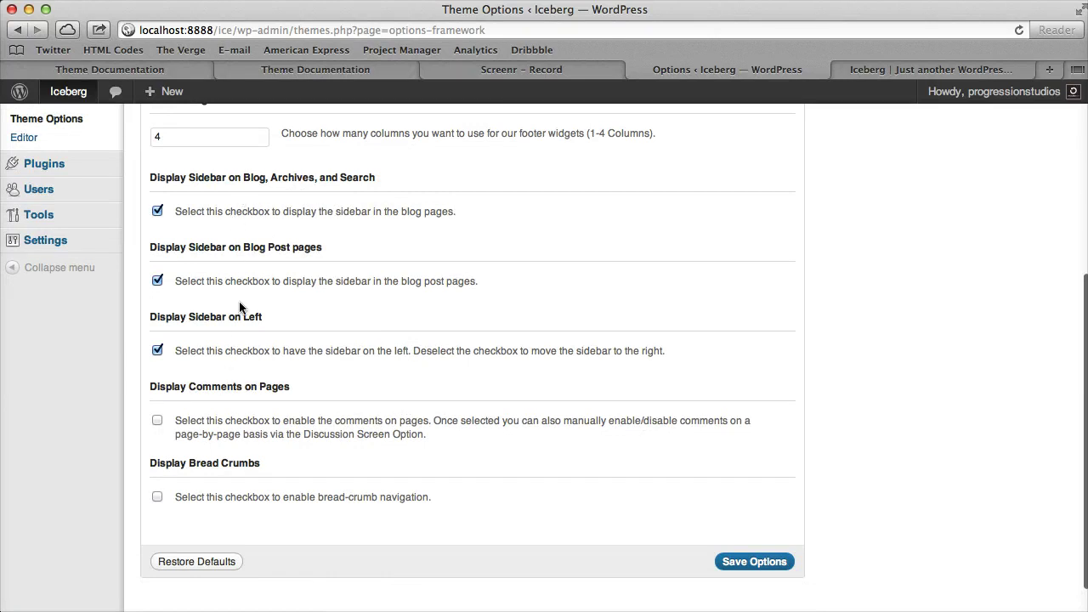
{"action": "left_click_drag", "start_coordinate": [150, 317], "coordinate": [258, 314]}
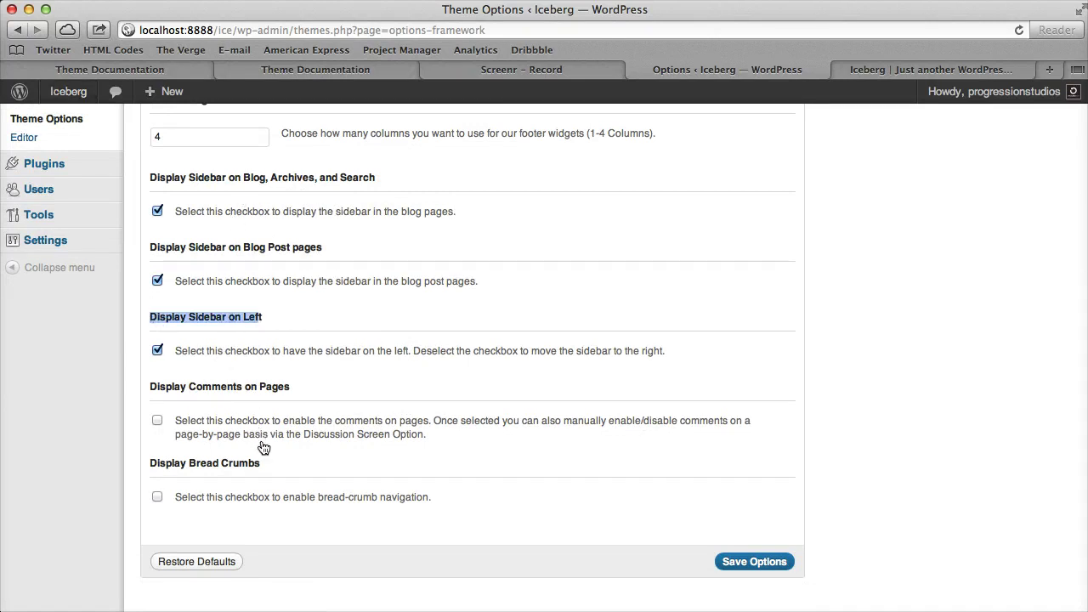
{"action": "scroll", "coordinate": [281, 498], "scroll_direction": "down", "scroll_amount": 2}
{"action": "scroll", "coordinate": [285, 476], "scroll_direction": "up", "scroll_amount": 10}
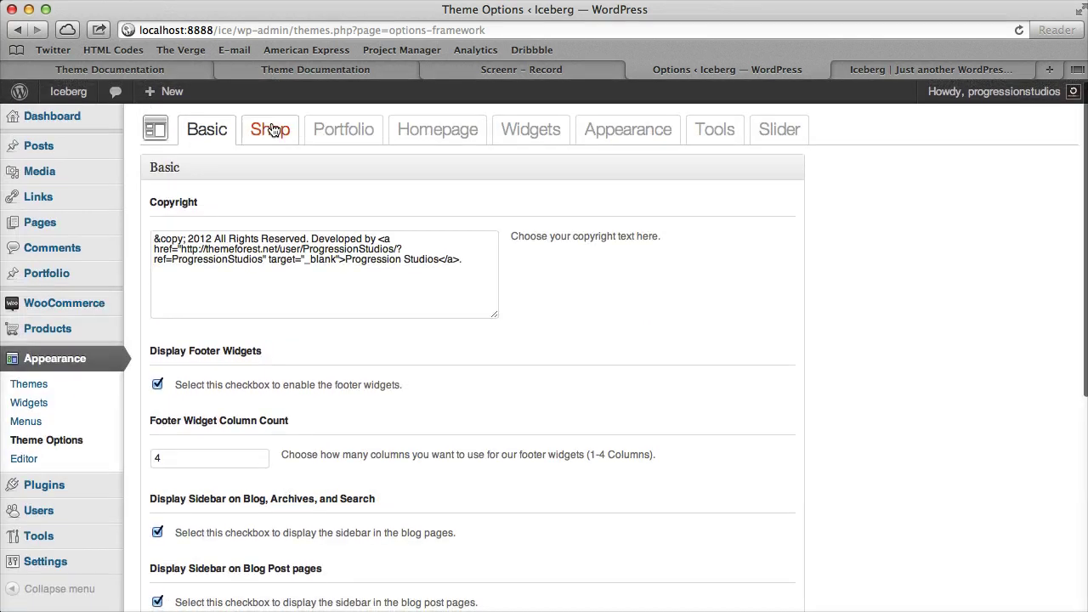
Show the Shop theme options and view the product listing on the live site's Shop page.
{"action": "left_click", "coordinate": [272, 131]}
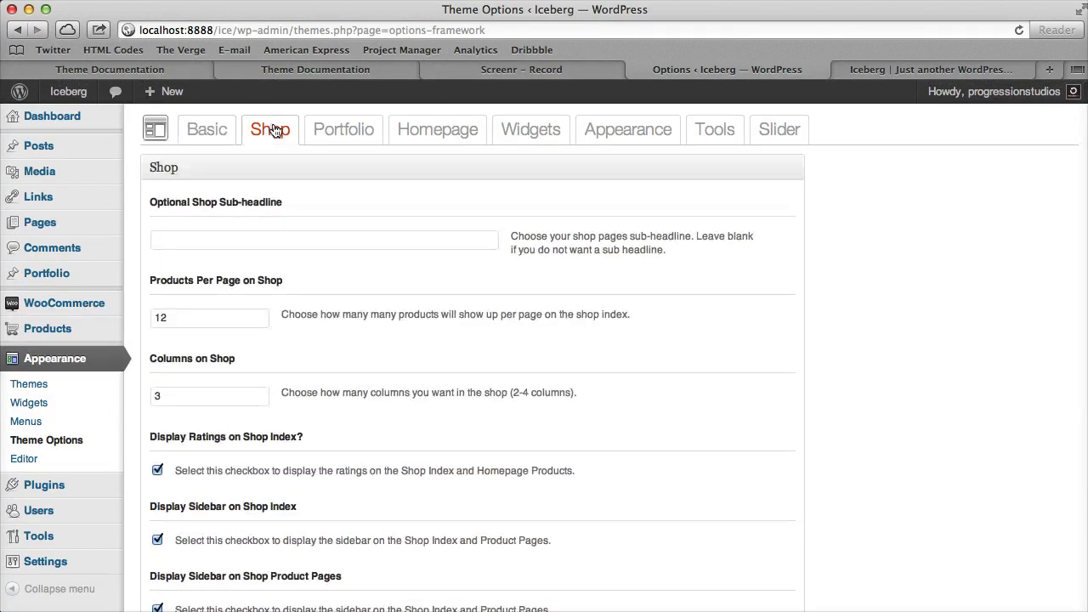
{"action": "left_click", "coordinate": [839, 69]}
{"action": "scroll", "coordinate": [298, 143], "scroll_direction": "up", "scroll_amount": 8}
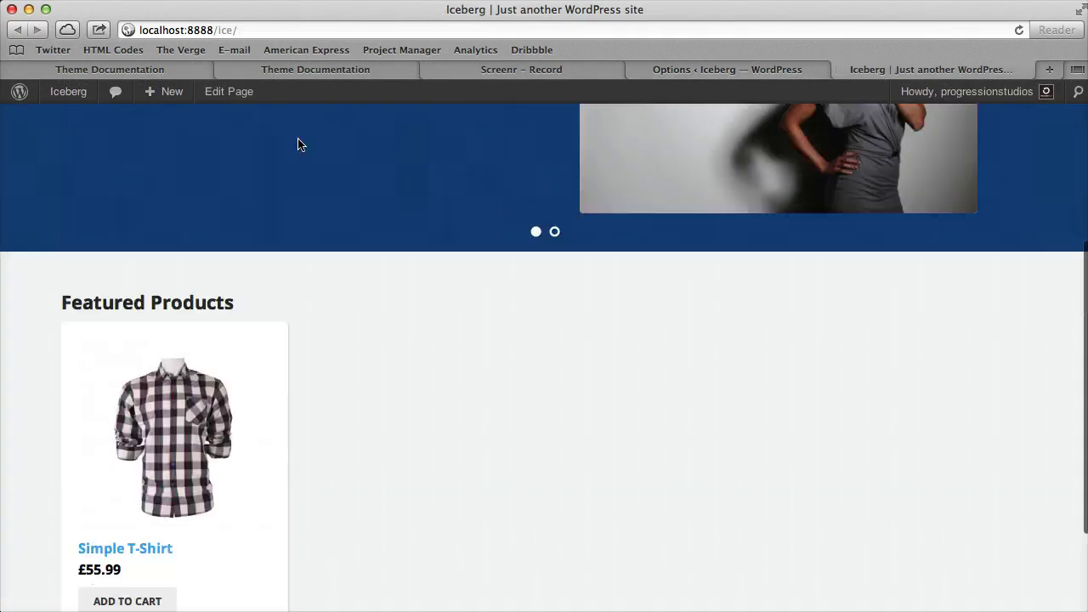
{"action": "left_click", "coordinate": [463, 157]}
{"action": "scroll", "coordinate": [459, 155], "scroll_direction": "down", "scroll_amount": 4}
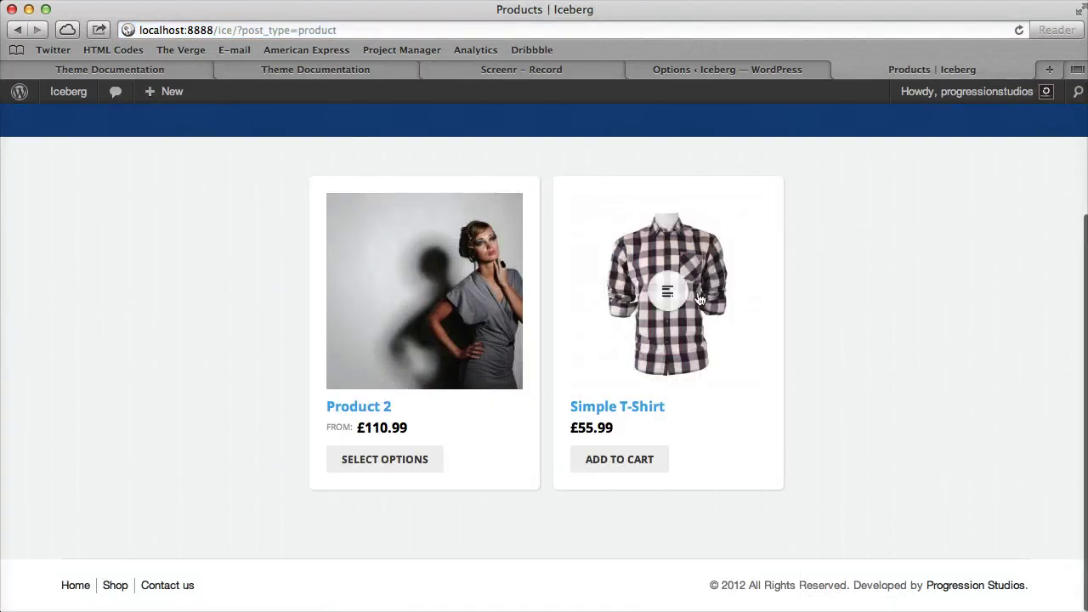
Review the shop column, ratings and sidebar options in the theme options, followed by the Portfolio settings.
{"action": "left_click", "coordinate": [689, 66]}
{"action": "scroll", "coordinate": [184, 329], "scroll_direction": "down", "scroll_amount": 3}
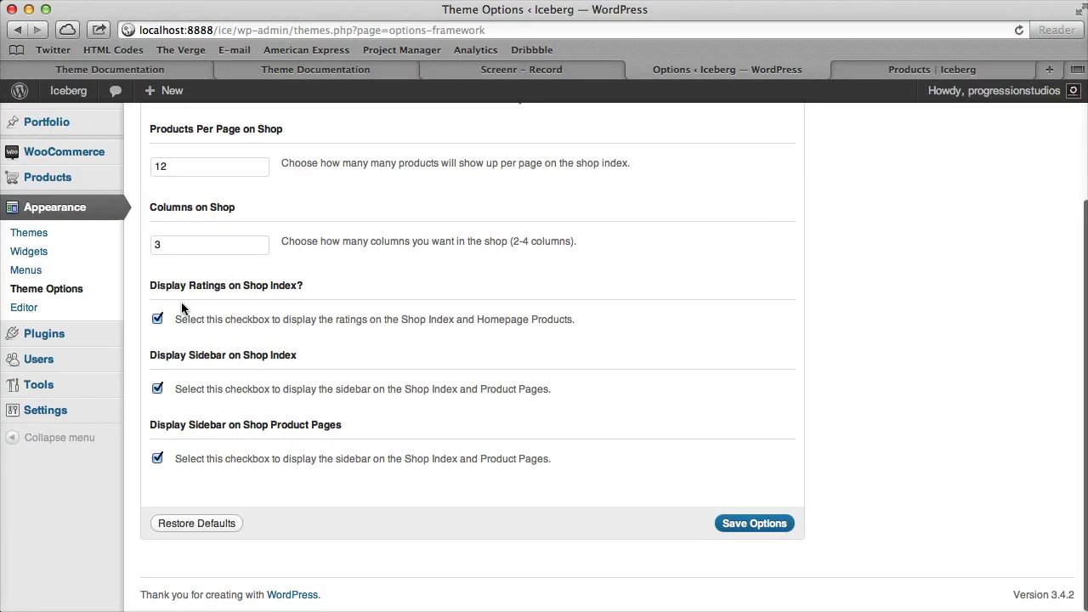
{"action": "left_click_drag", "start_coordinate": [186, 246], "coordinate": [135, 247]}
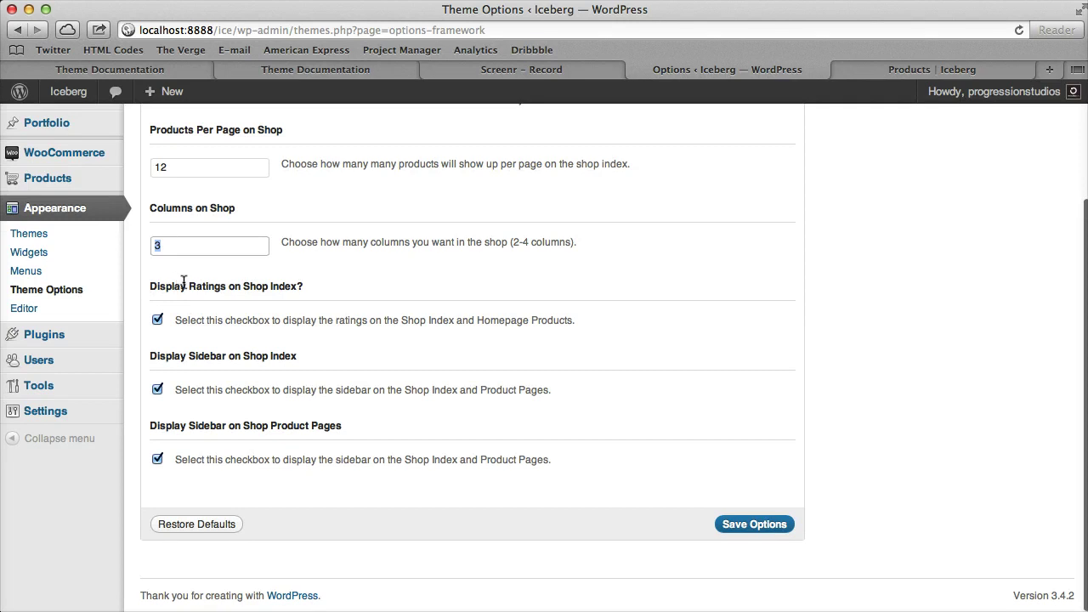
{"action": "scroll", "coordinate": [234, 439], "scroll_direction": "up", "scroll_amount": 5}
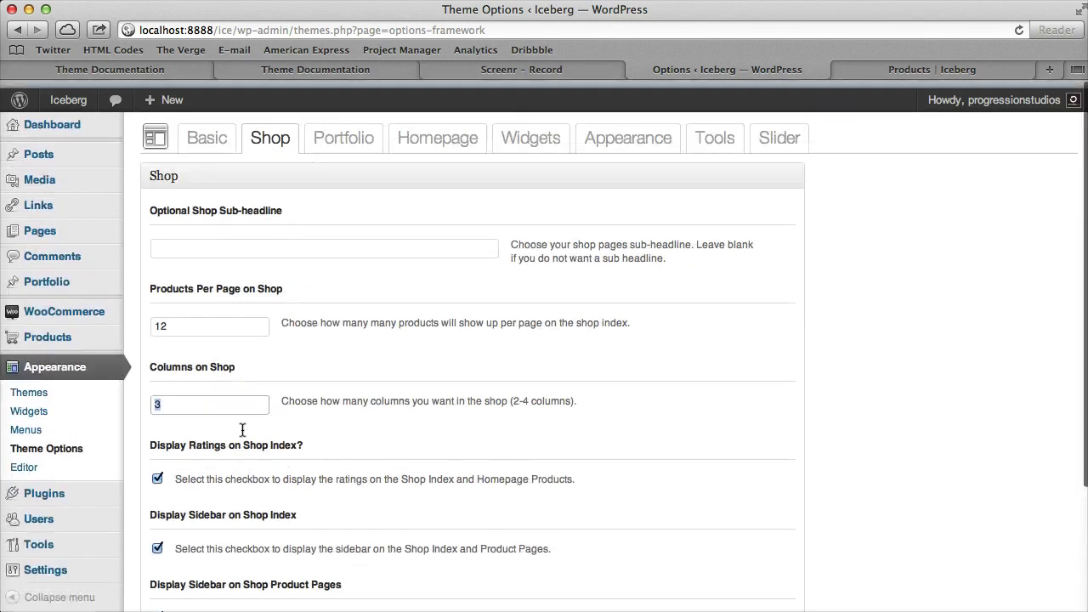
{"action": "left_click", "coordinate": [340, 131]}
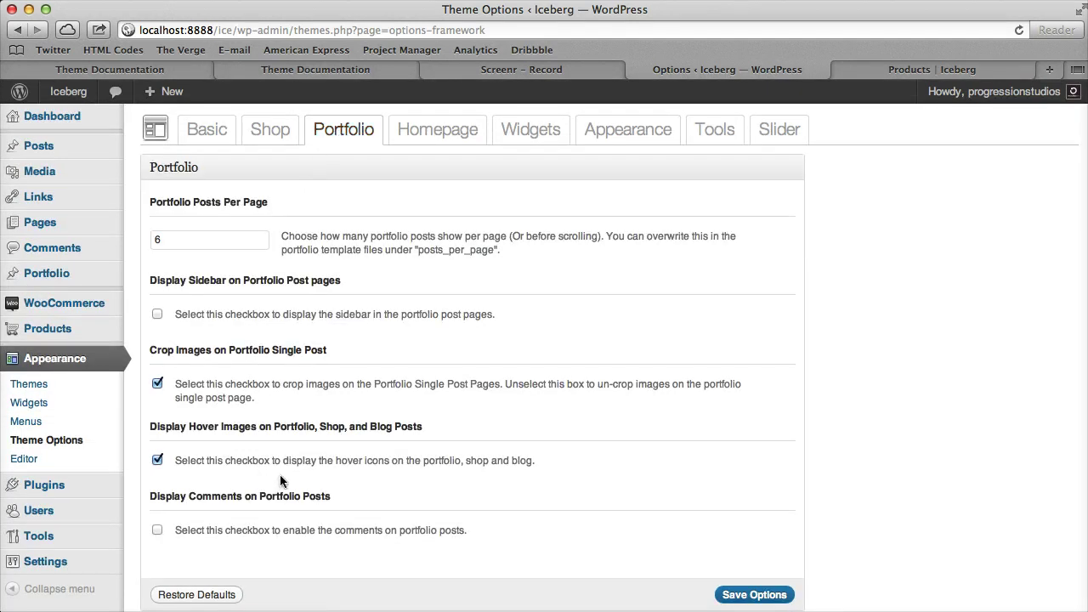
Show the Homepage theme options and view the live site's Home page.
{"action": "left_click", "coordinate": [433, 136]}
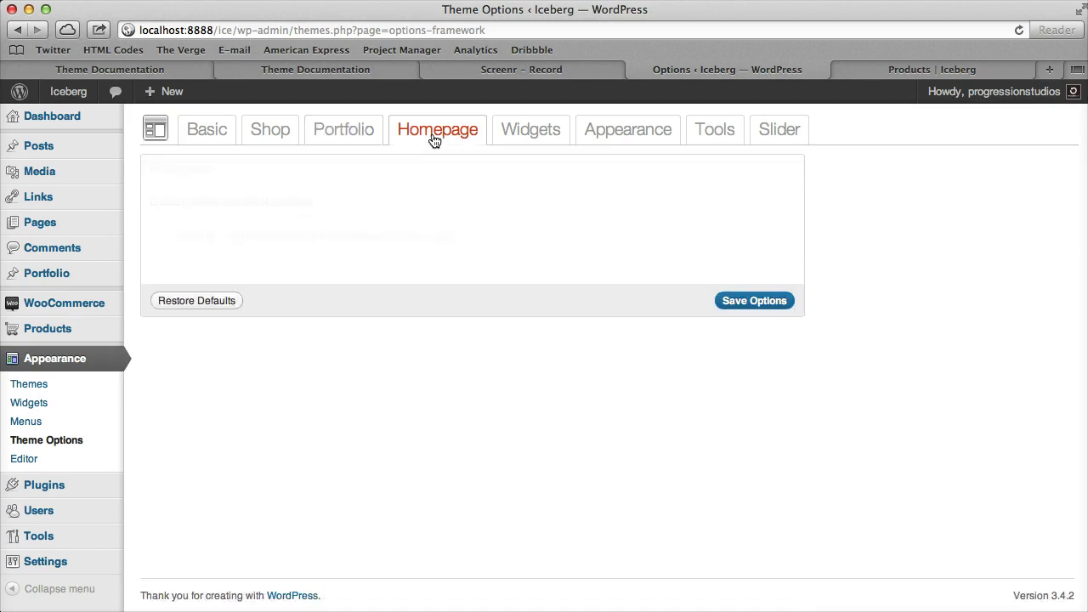
{"action": "left_click", "coordinate": [932, 69]}
{"action": "left_click", "coordinate": [226, 154]}
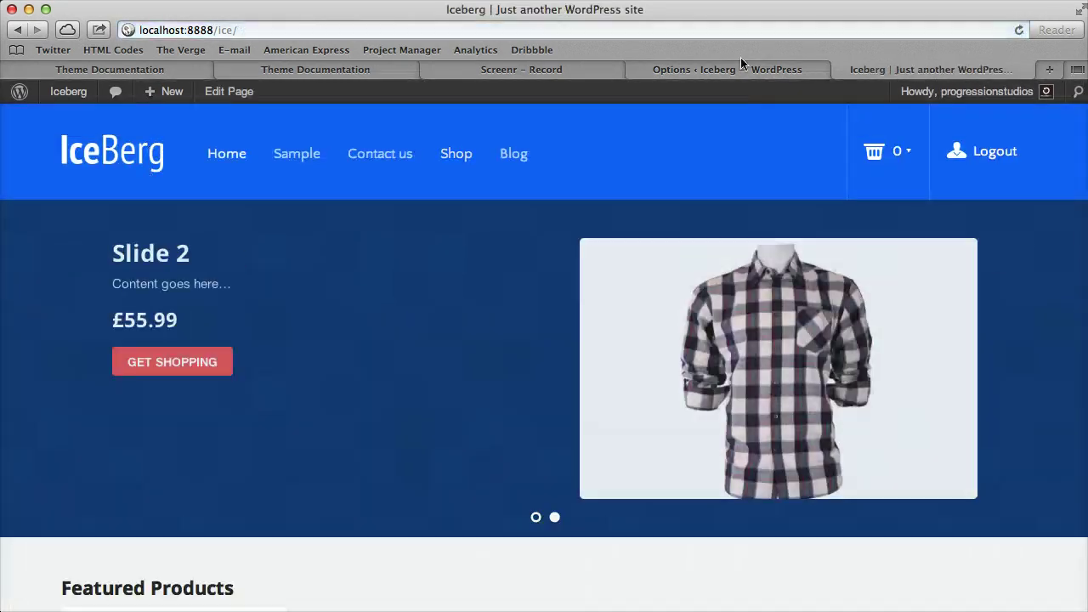
Enable the sidebar on the homepage in the theme options and save the options.
{"action": "left_click", "coordinate": [701, 69]}
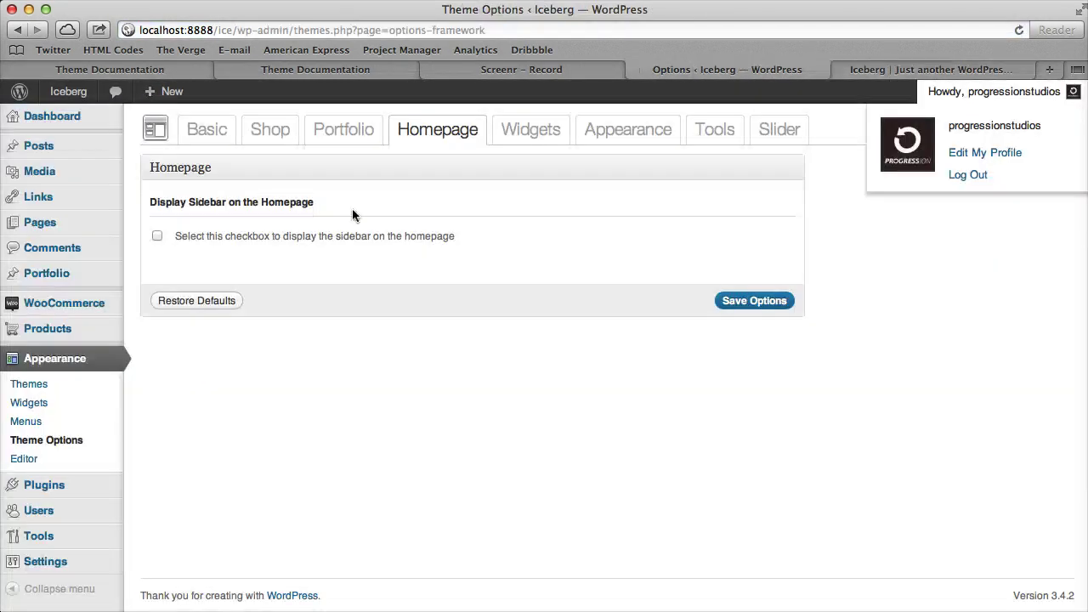
{"action": "left_click", "coordinate": [260, 241]}
{"action": "left_click", "coordinate": [764, 303]}
Check the live homepage for the sidebar beside Featured Products, and return to the theme options.
{"action": "left_click", "coordinate": [932, 69]}
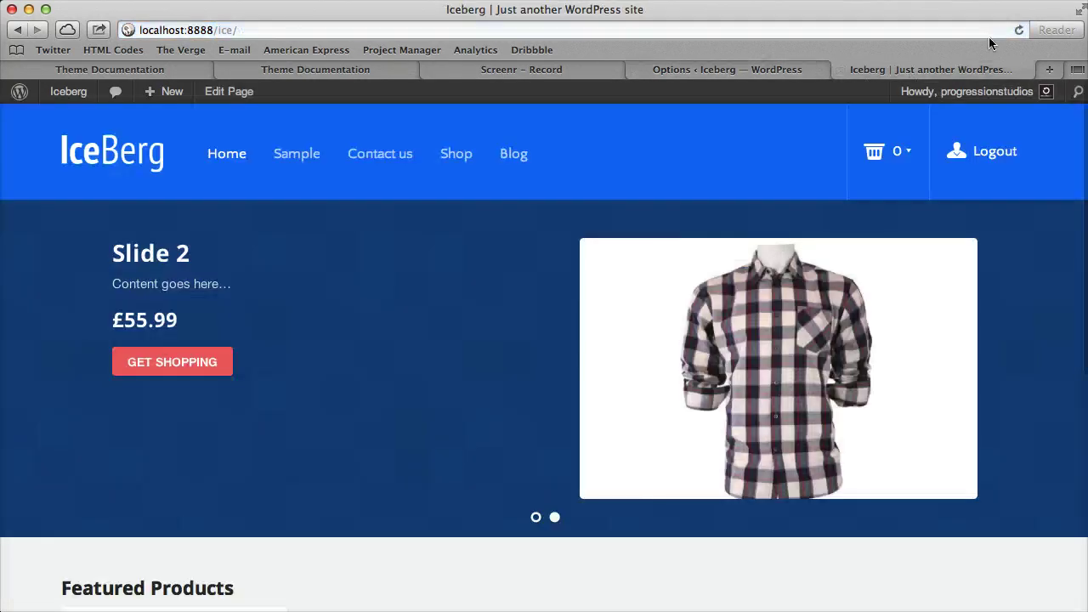
{"action": "scroll", "coordinate": [580, 276], "scroll_direction": "down", "scroll_amount": 5}
{"action": "scroll", "coordinate": [581, 277], "scroll_direction": "down", "scroll_amount": 2}
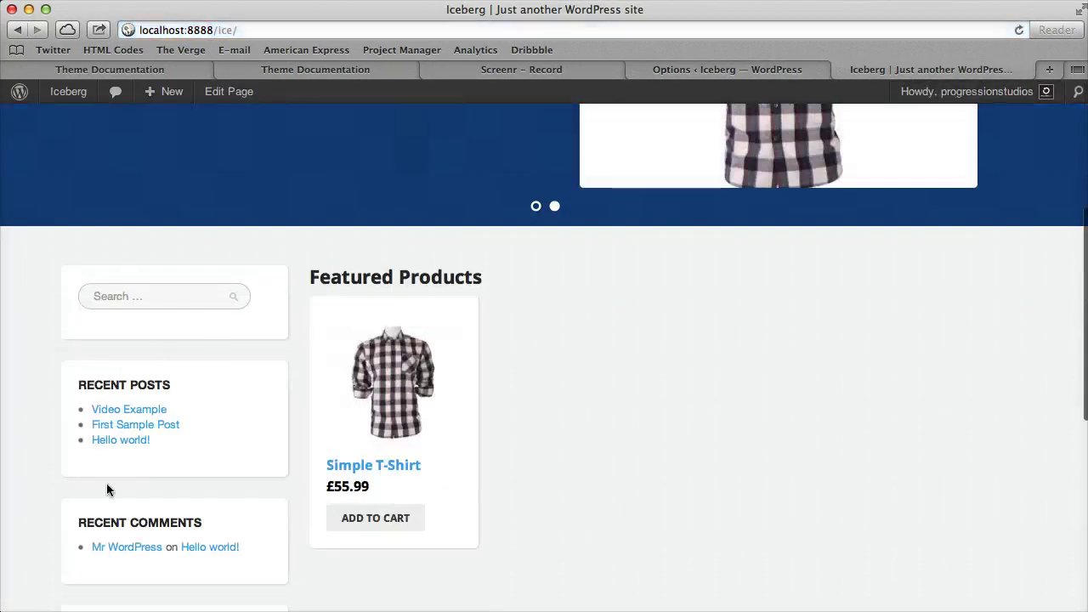
{"action": "scroll", "coordinate": [330, 355], "scroll_direction": "up", "scroll_amount": 10}
{"action": "left_click", "coordinate": [712, 70]}
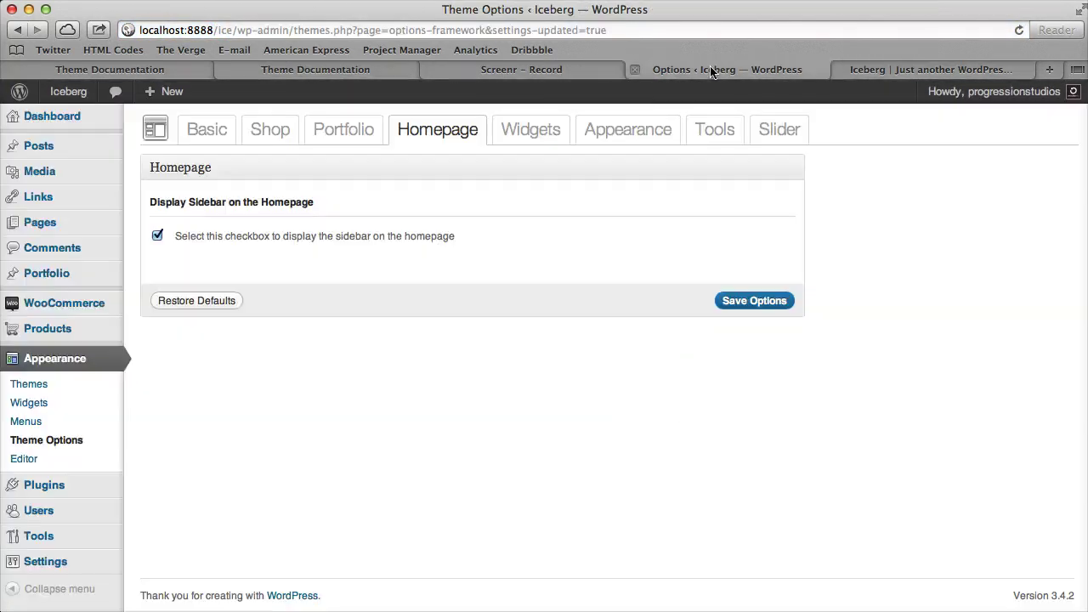
Review the Widgets theme options for the widget logo, logo width and social icon links.
{"action": "left_click", "coordinate": [533, 131]}
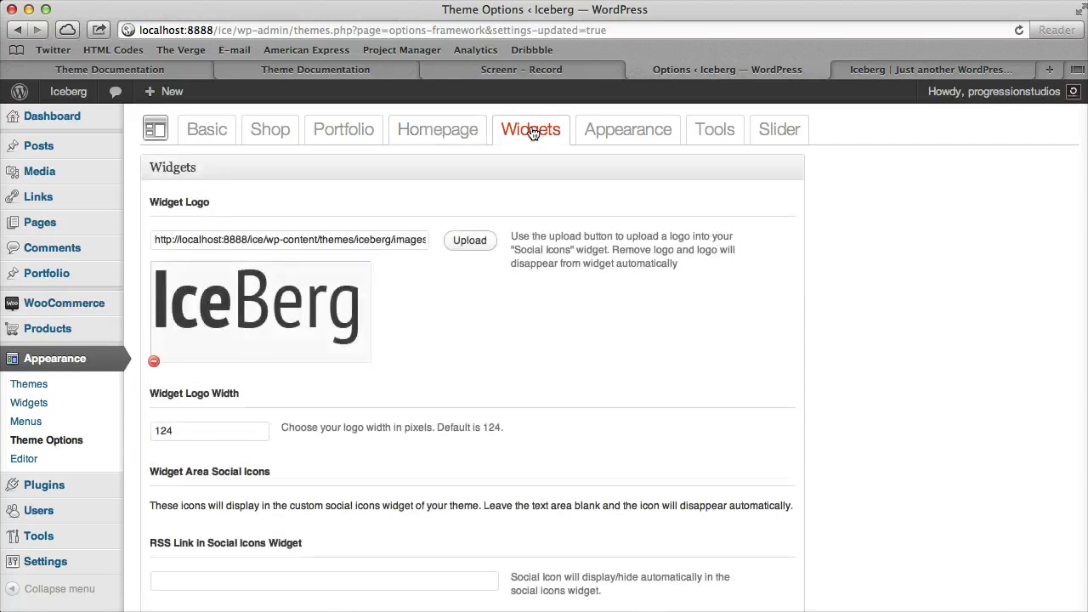
{"action": "scroll", "coordinate": [252, 301], "scroll_direction": "down", "scroll_amount": 15}
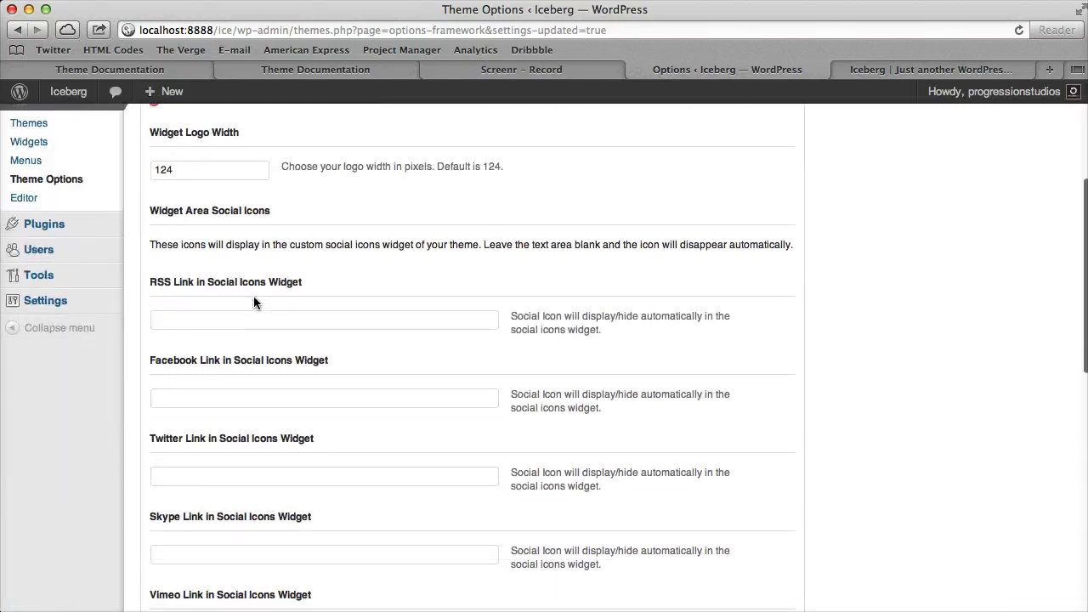
Open the dashboard's Widgets management page in the browser tab showing the live site.
{"action": "left_click", "coordinate": [935, 65]}
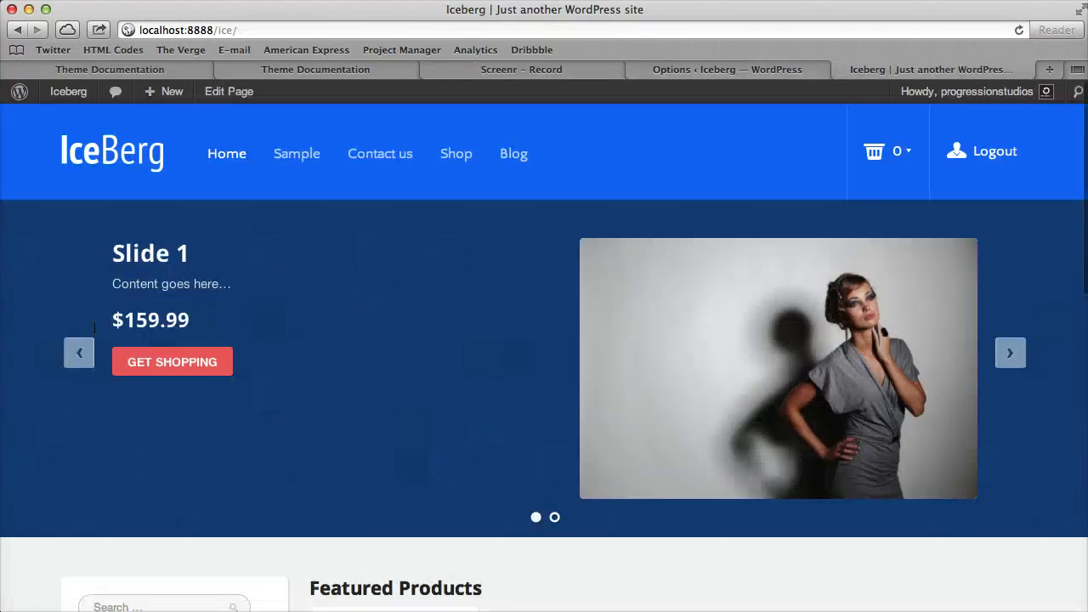
{"action": "mouse_move", "coordinate": [72, 91]}
{"action": "left_click", "coordinate": [95, 116]}
{"action": "mouse_move", "coordinate": [51, 406]}
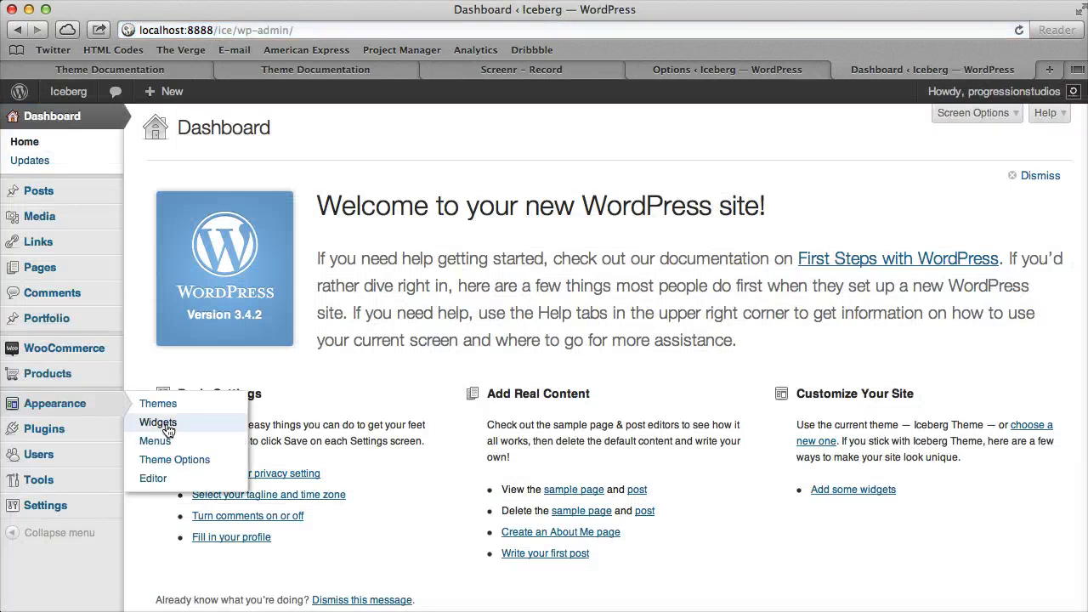
{"action": "left_click", "coordinate": [158, 417]}
Add the Progression: Social Icons widget to the Footer Widgets area and save it.
{"action": "scroll", "coordinate": [401, 333], "scroll_direction": "down", "scroll_amount": 5}
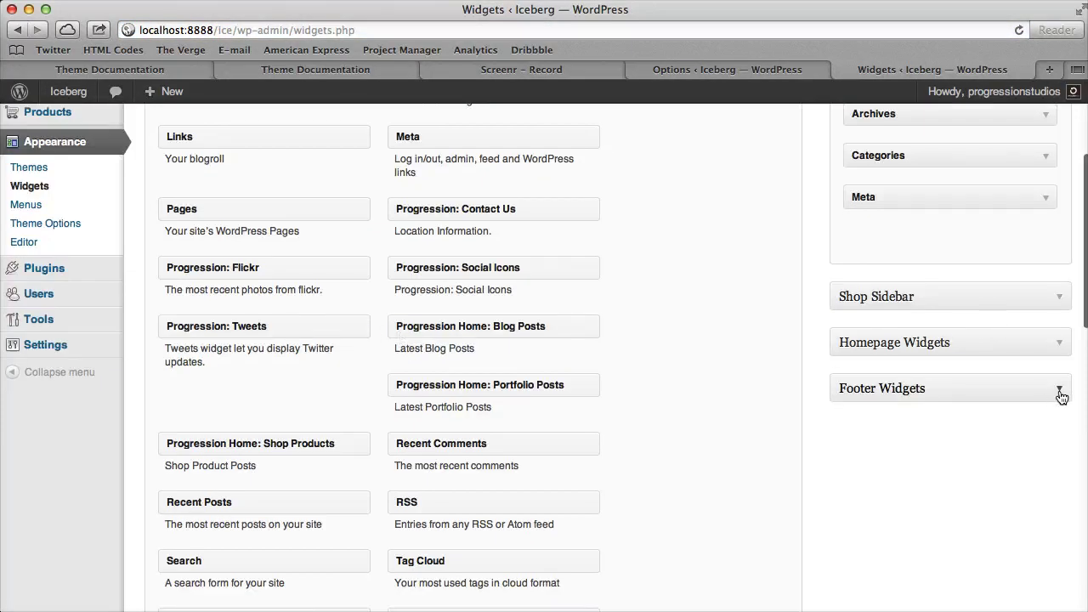
{"action": "scroll", "coordinate": [320, 372], "scroll_direction": "down", "scroll_amount": 3}
{"action": "scroll", "coordinate": [320, 367], "scroll_direction": "up", "scroll_amount": 5}
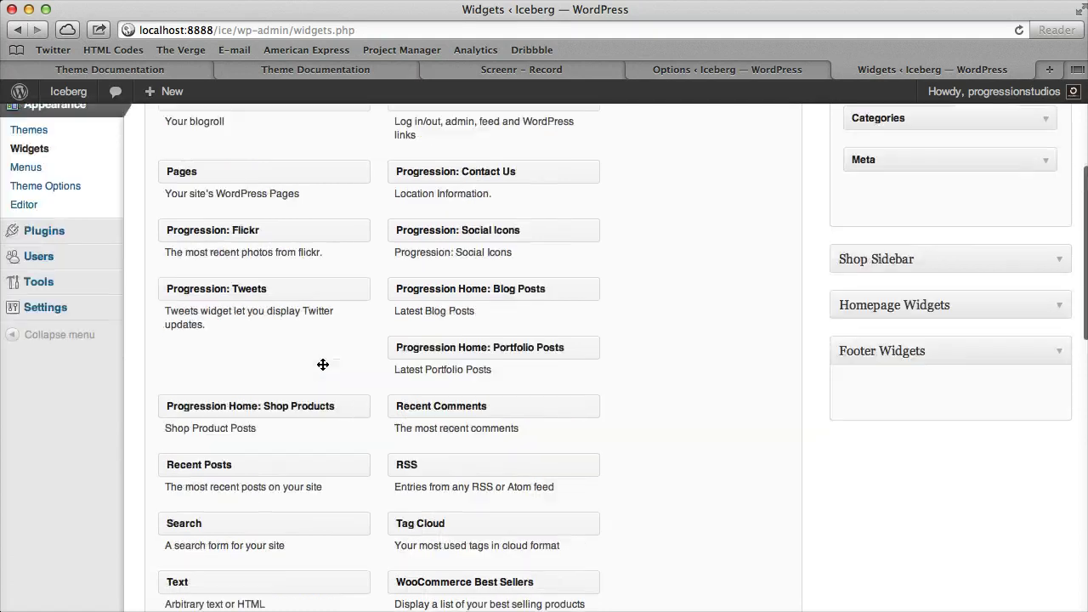
{"action": "scroll", "coordinate": [324, 363], "scroll_direction": "up", "scroll_amount": 2}
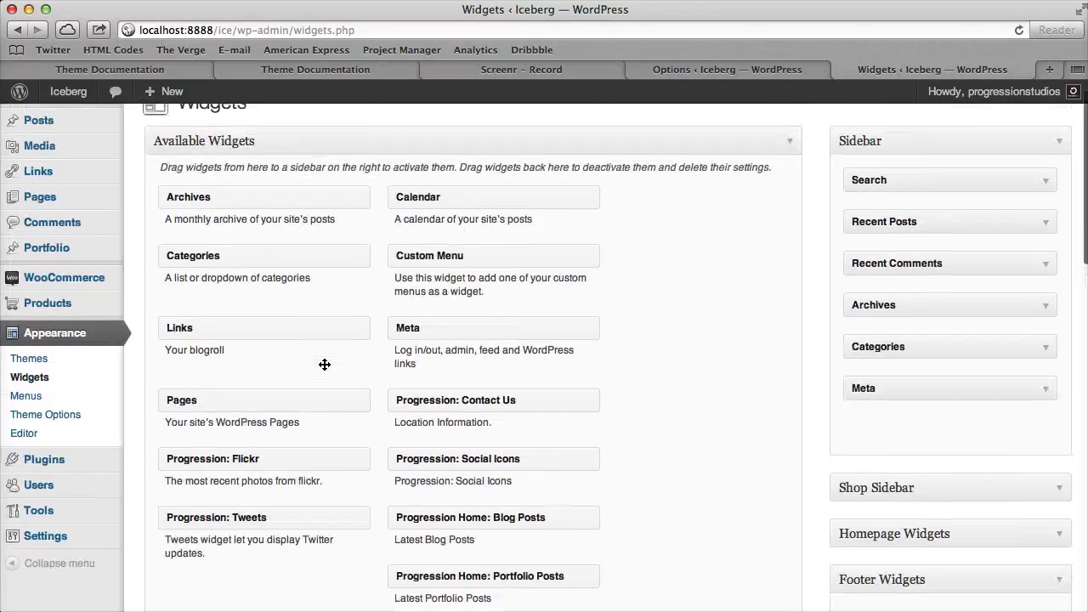
{"action": "scroll", "coordinate": [324, 364], "scroll_direction": "down", "scroll_amount": 3}
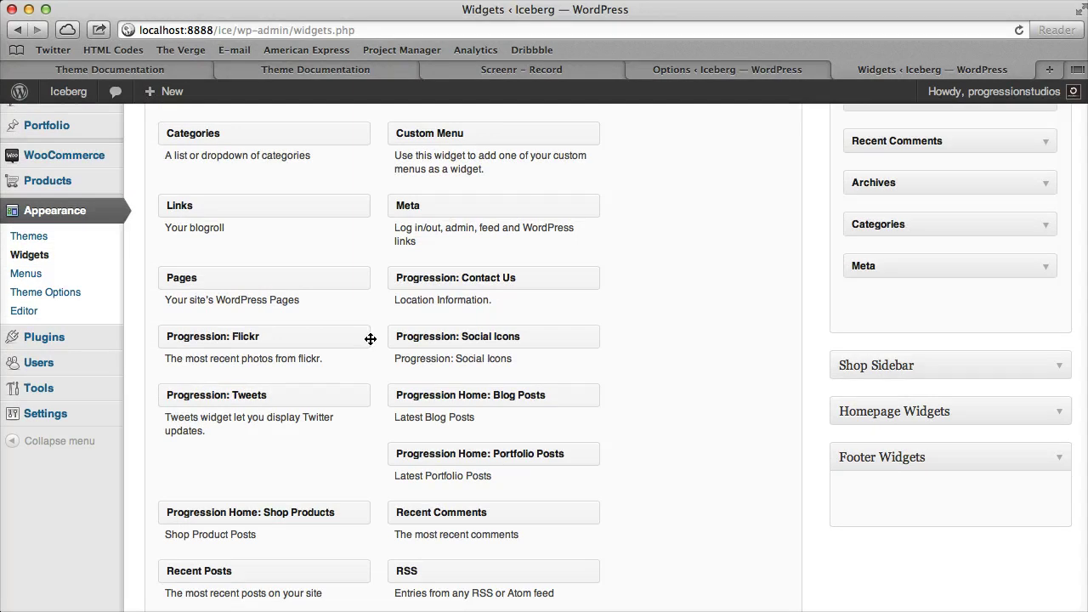
{"action": "left_click_drag", "start_coordinate": [450, 336], "coordinate": [901, 491]}
{"action": "scroll", "coordinate": [900, 491], "scroll_direction": "down", "scroll_amount": 3}
{"action": "left_click", "coordinate": [1024, 459]}
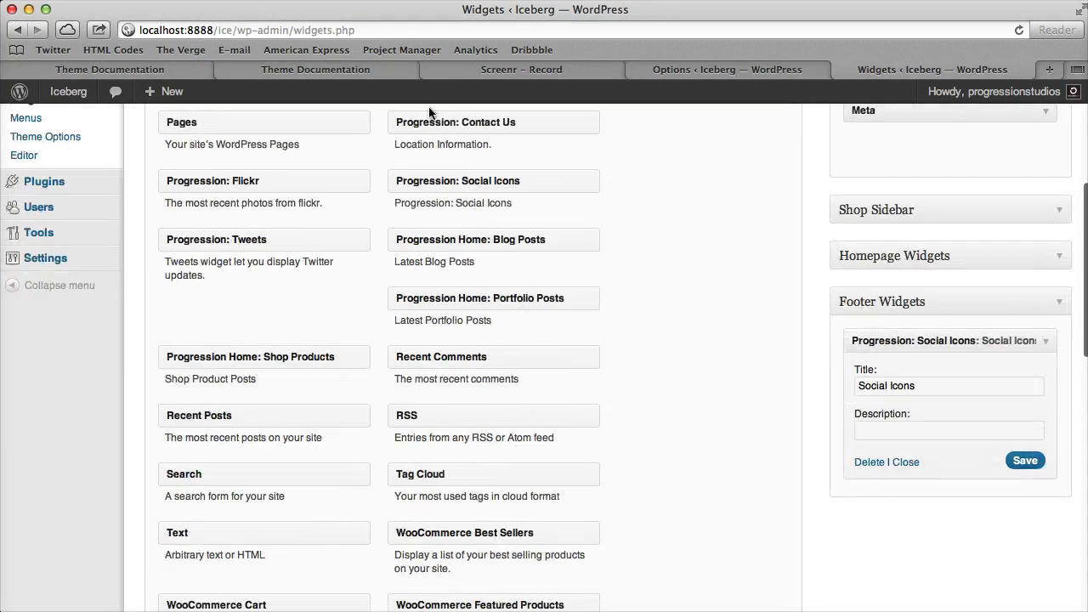
Open the live site's homepage in a new browser tab, keeping the Widgets page open.
{"action": "right_click", "coordinate": [82, 96]}
{"action": "left_click", "coordinate": [123, 111]}
{"action": "left_click", "coordinate": [1015, 70]}
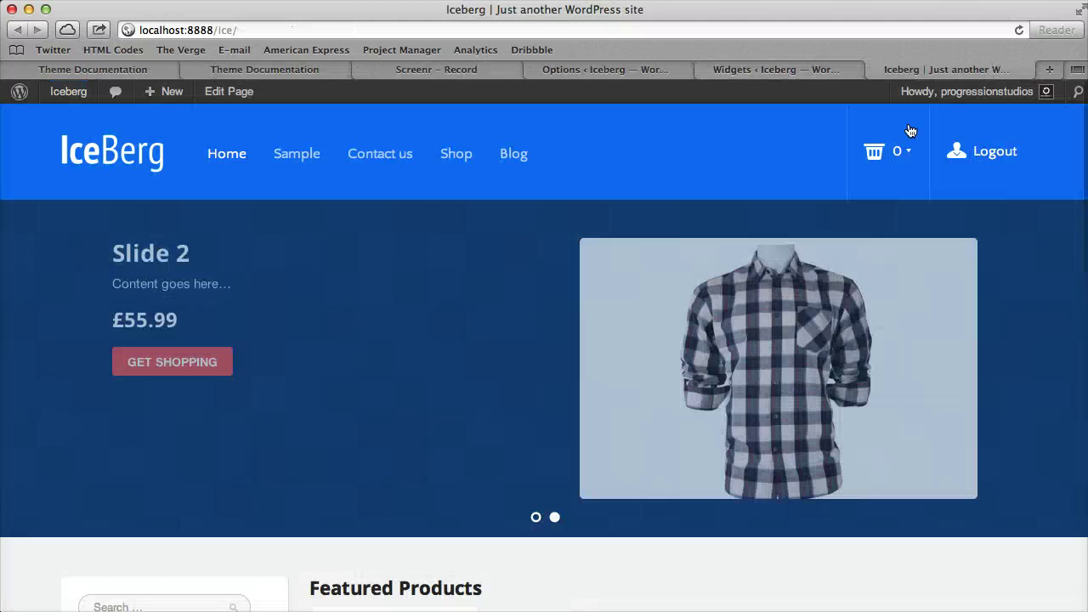
Check the live site's footer, clear the title of the Social Icons footer widget, save it and reload the live homepage.
{"action": "scroll", "coordinate": [758, 215], "scroll_direction": "down", "scroll_amount": 10}
{"action": "scroll", "coordinate": [760, 221], "scroll_direction": "down", "scroll_amount": 5}
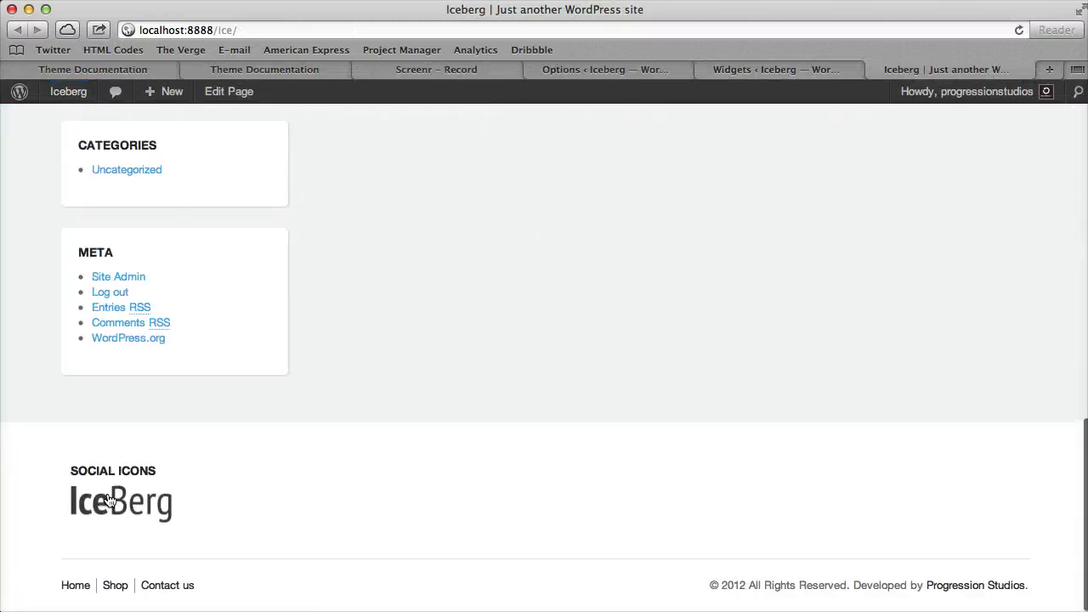
{"action": "left_click", "coordinate": [776, 70]}
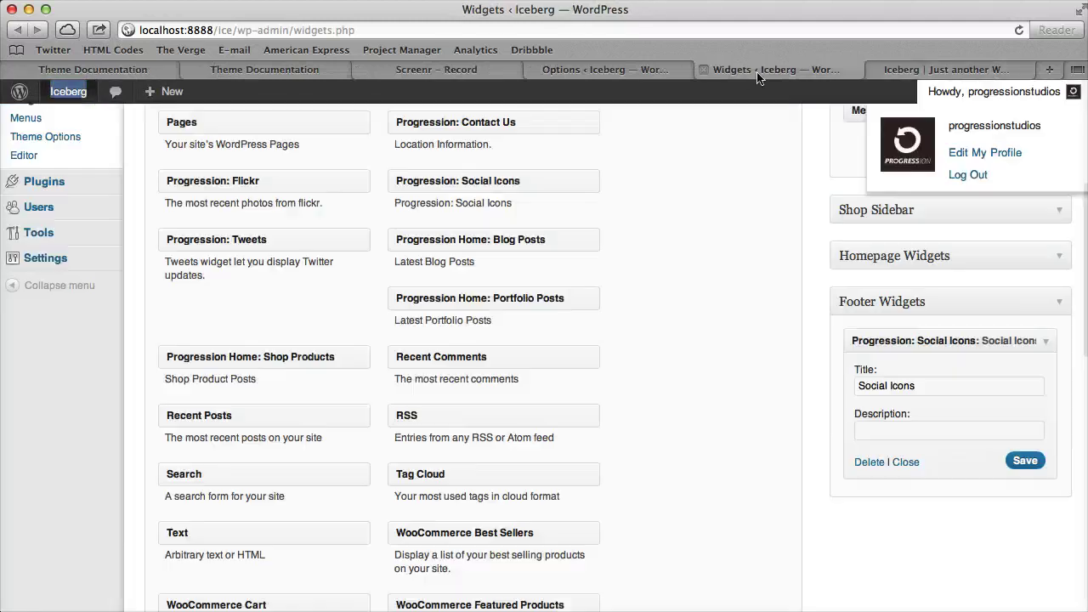
{"action": "triple_click", "coordinate": [943, 384]}
{"action": "key", "text": "BackSpace"}
{"action": "left_click", "coordinate": [1023, 465]}
{"action": "left_click", "coordinate": [943, 70]}
{"action": "key", "text": "super+r"}
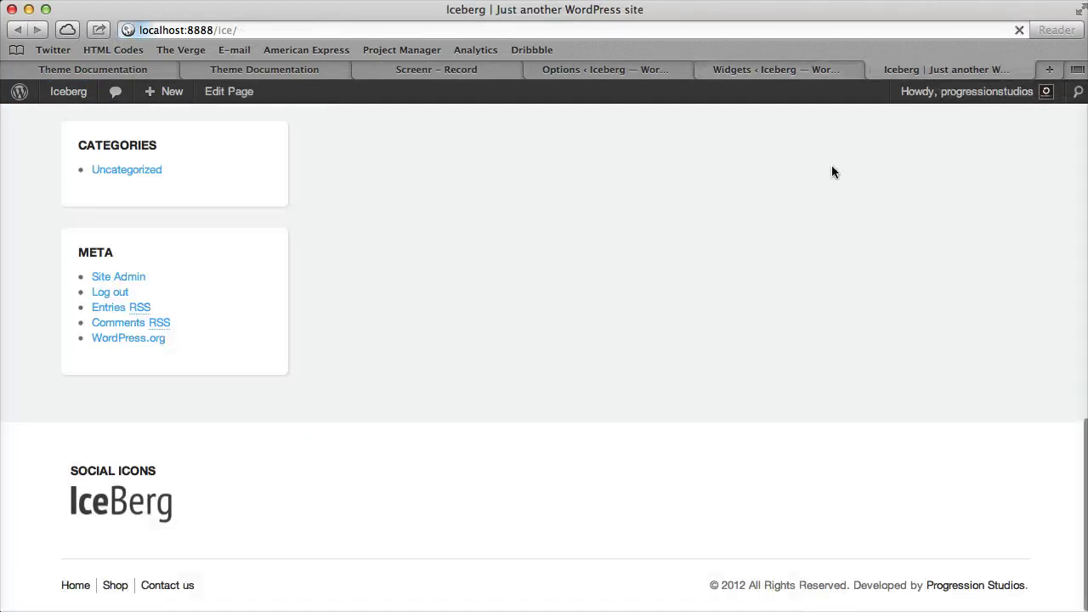
Reload the theme options page and enter "x" as the RSS, Facebook and Twitter links for the social icons widget.
{"action": "left_click", "coordinate": [616, 70]}
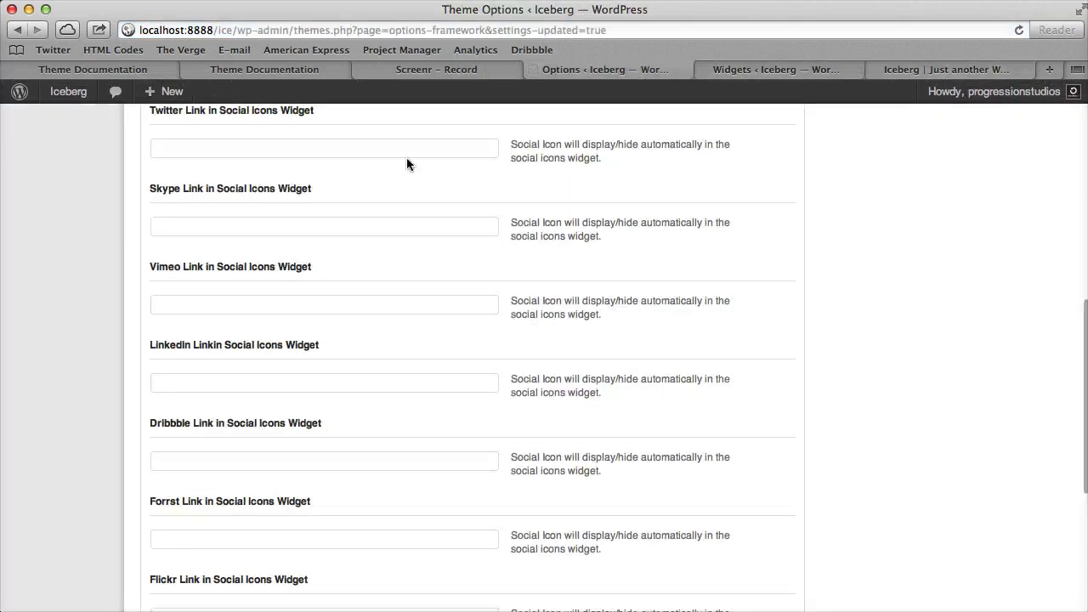
{"action": "key", "text": "super+r"}
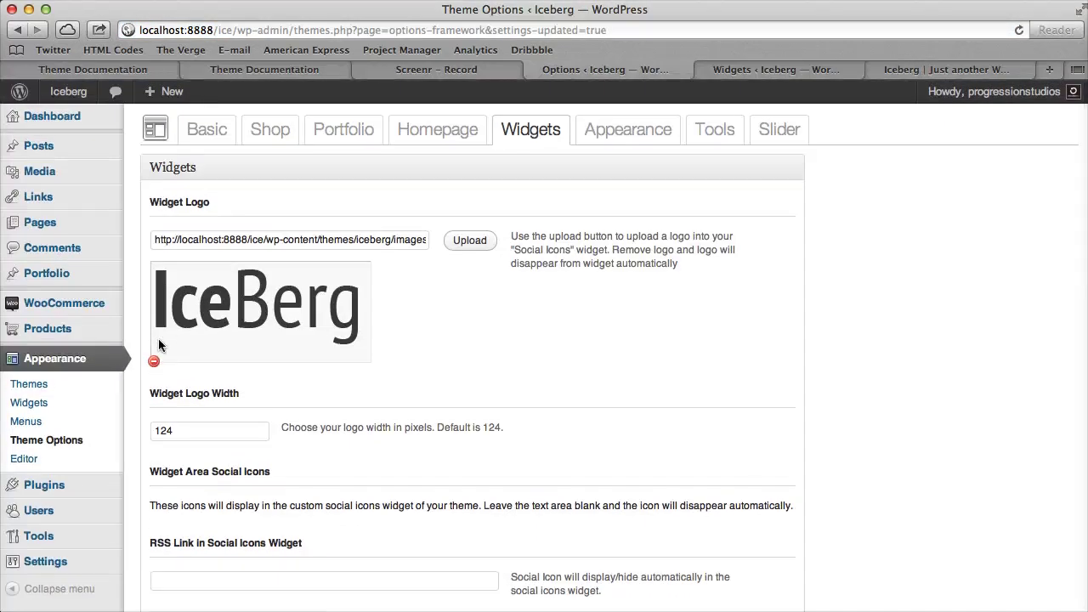
{"action": "scroll", "coordinate": [157, 365], "scroll_direction": "down", "scroll_amount": 5}
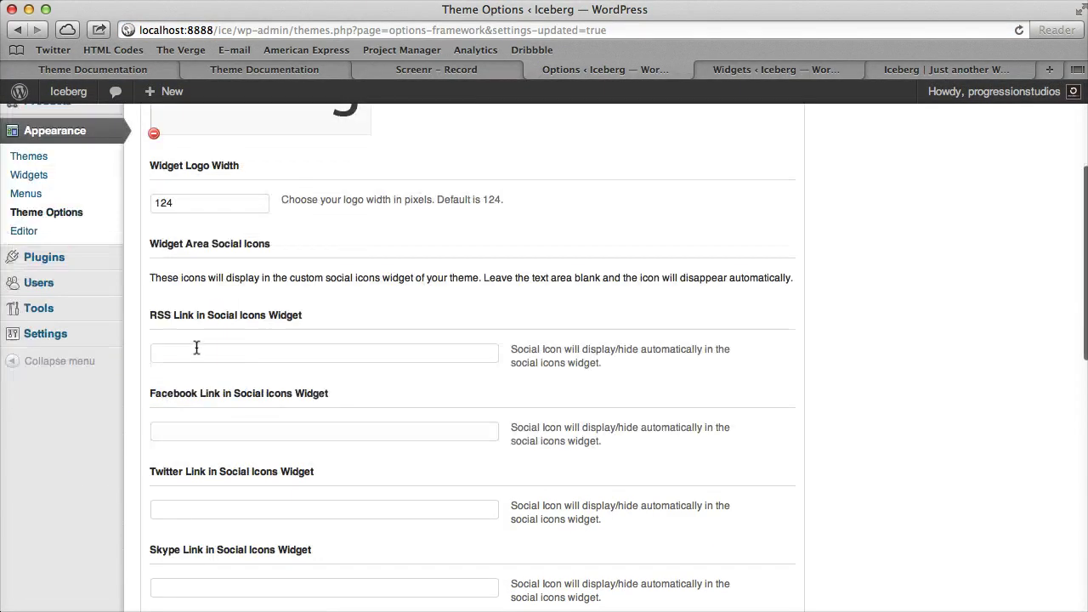
{"action": "left_click", "coordinate": [197, 350]}
{"action": "type", "text": "x"}
{"action": "left_click", "coordinate": [192, 429]}
{"action": "type", "text": "x"}
{"action": "left_click", "coordinate": [189, 508]}
{"action": "type", "text": "x"}
Save the theme options and check the social icons in the live site's footer.
{"action": "scroll", "coordinate": [640, 512], "scroll_direction": "down", "scroll_amount": 10}
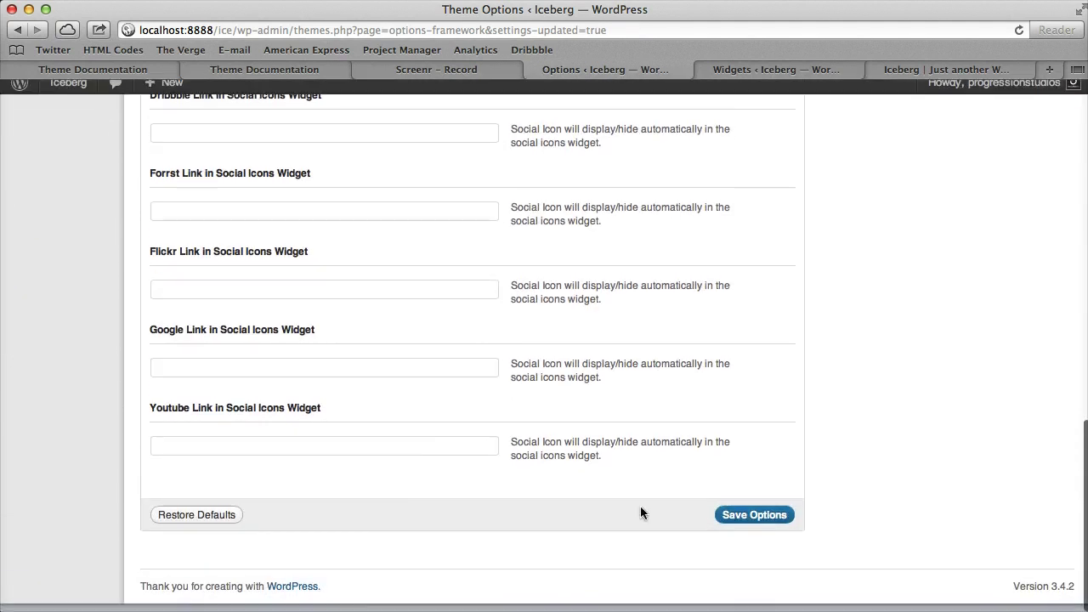
{"action": "left_click", "coordinate": [736, 518]}
{"action": "left_click", "coordinate": [945, 70]}
{"action": "scroll", "coordinate": [901, 221], "scroll_direction": "down", "scroll_amount": 3}
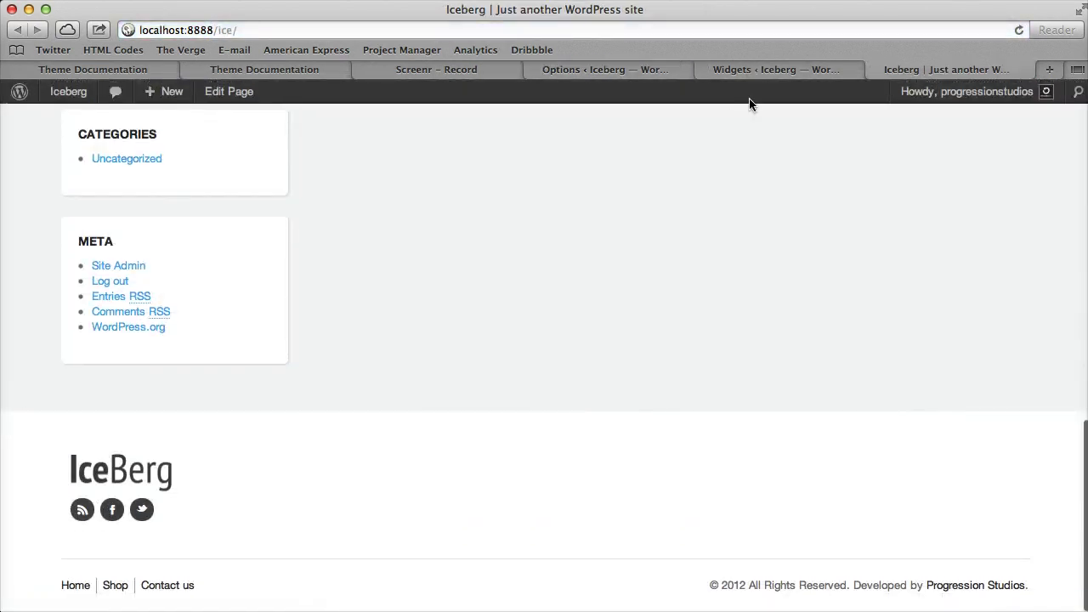
Enter "dsafds" as the Social Icons footer widget's description, save it and reload the live homepage.
{"action": "left_click", "coordinate": [750, 74]}
{"action": "left_click", "coordinate": [1015, 441]}
{"action": "type", "text": "d"}
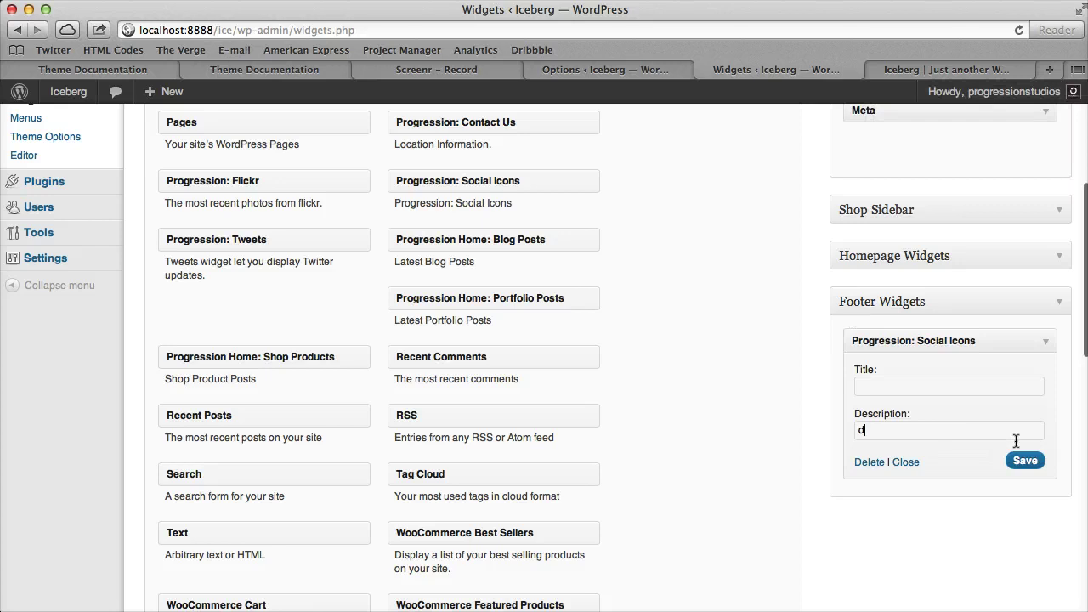
{"action": "type", "text": "sfdsf"}
{"action": "left_click", "coordinate": [1024, 460]}
{"action": "left_click", "coordinate": [945, 70]}
{"action": "key", "text": "super+r"}
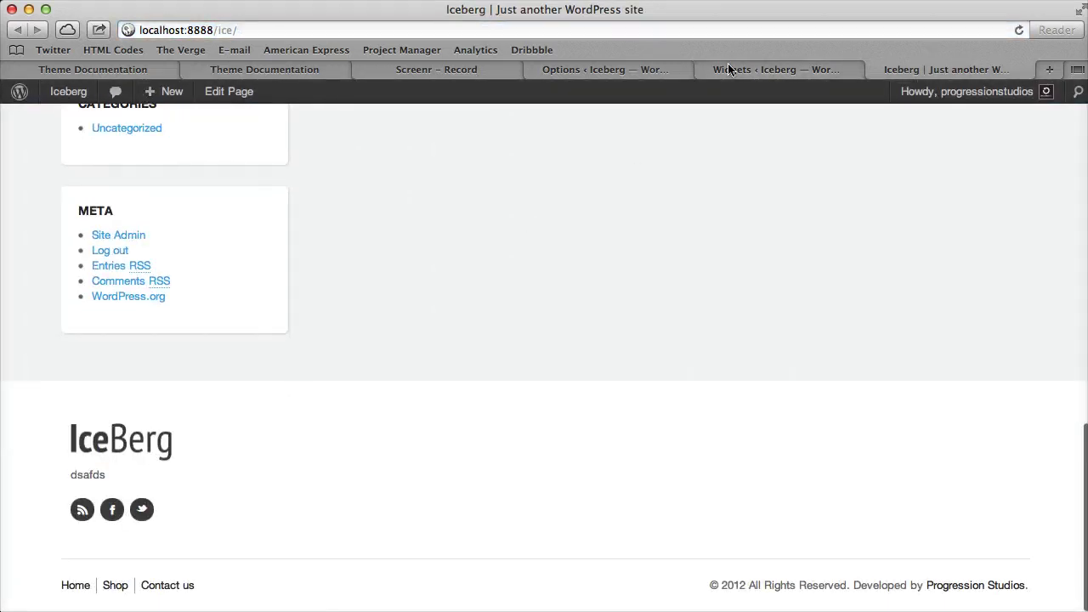
Return to the Widgets theme options and look over the whole list from the widget logo to the YouTube link.
{"action": "left_click", "coordinate": [728, 69]}
{"action": "scroll", "coordinate": [652, 180], "scroll_direction": "up", "scroll_amount": 5}
{"action": "left_click", "coordinate": [605, 69]}
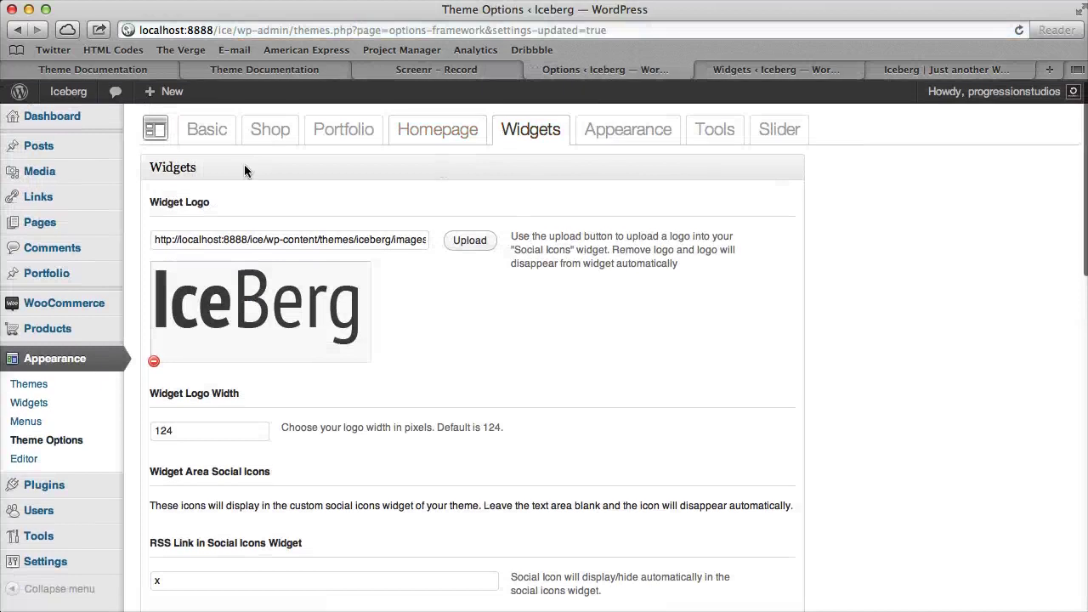
{"action": "scroll", "coordinate": [367, 292], "scroll_direction": "down", "scroll_amount": 15}
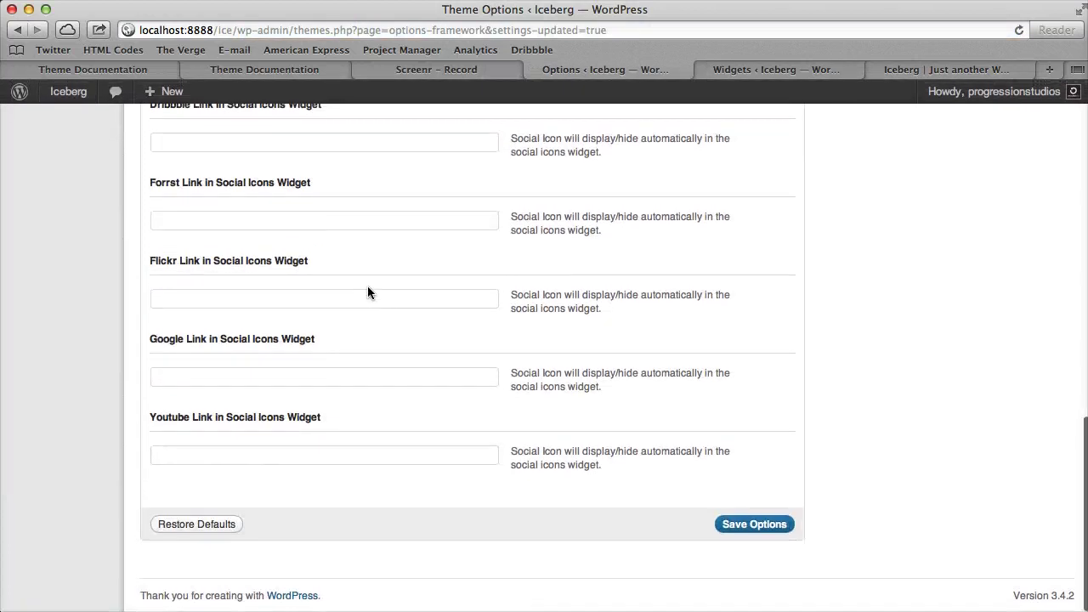
{"action": "scroll", "coordinate": [369, 291], "scroll_direction": "up", "scroll_amount": 15}
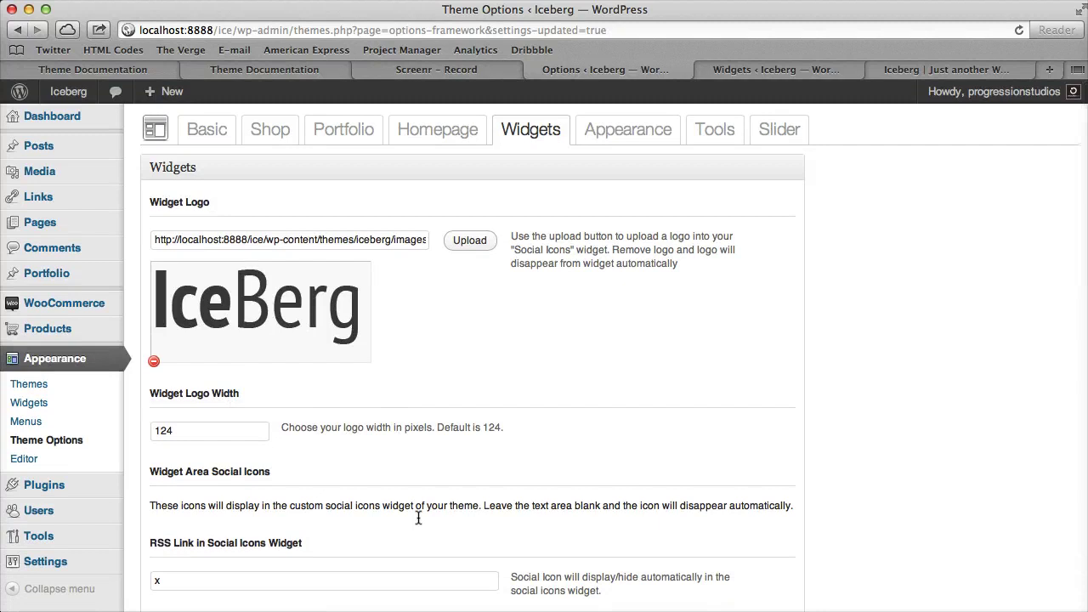
Open the Appearance theme options, view the logo upload dialog and close it without choosing a file.
{"action": "left_click", "coordinate": [629, 131]}
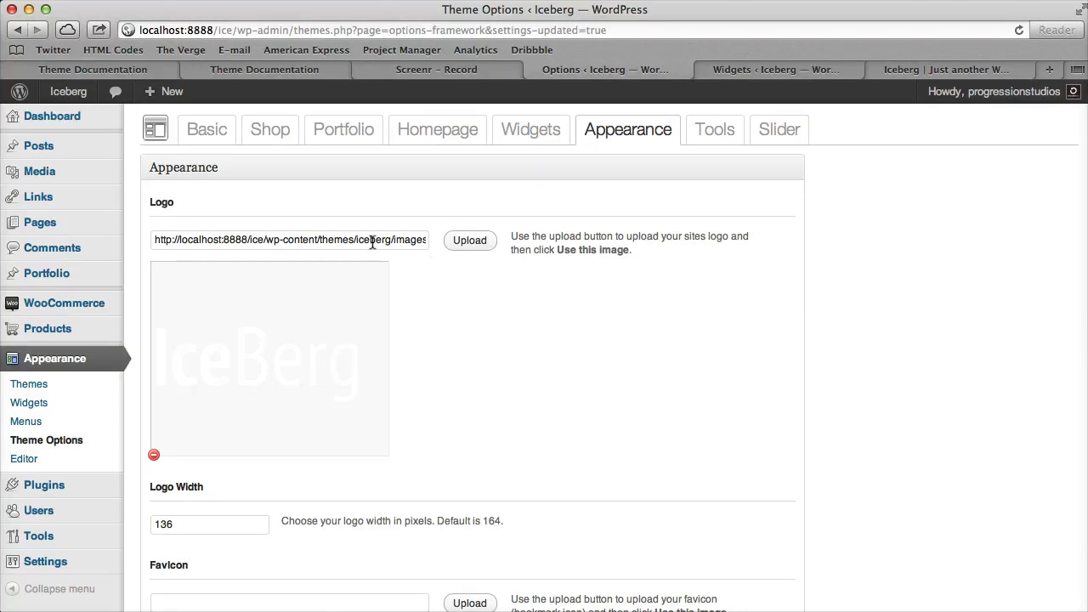
{"action": "left_click", "coordinate": [468, 240]}
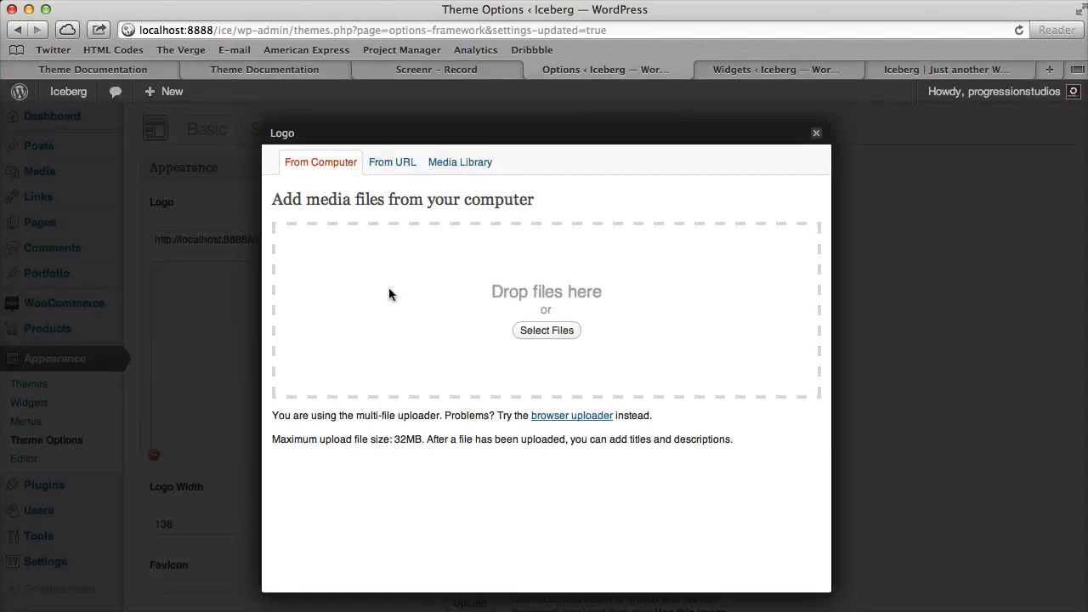
{"action": "left_click", "coordinate": [161, 376]}
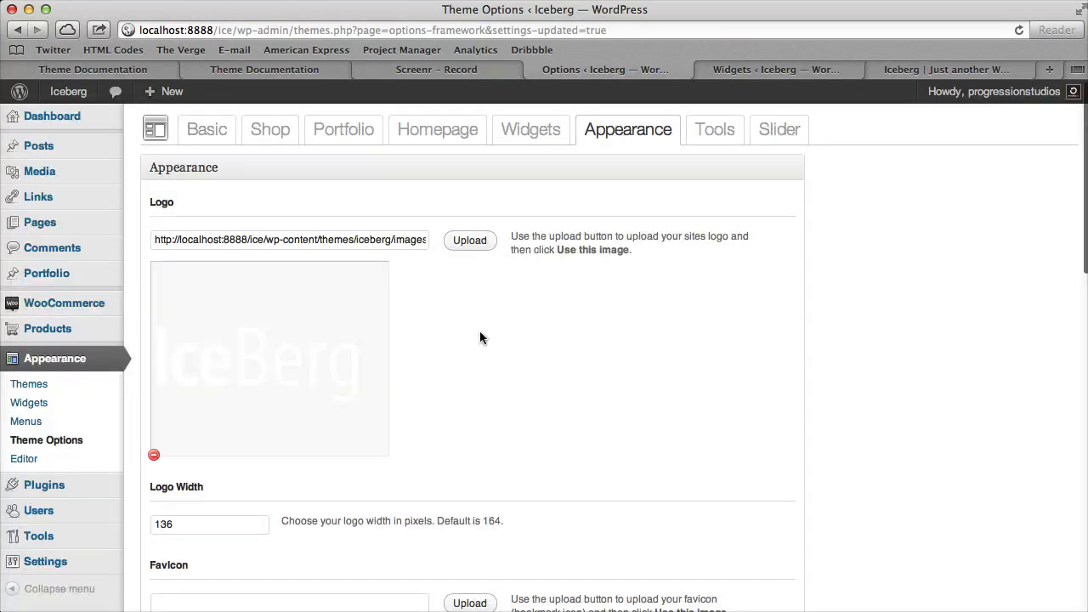
Examine the logo width, favicon and navigation height settings in the Appearance theme options.
{"action": "scroll", "coordinate": [480, 338], "scroll_direction": "down", "scroll_amount": 5}
{"action": "double_click", "coordinate": [193, 329]}
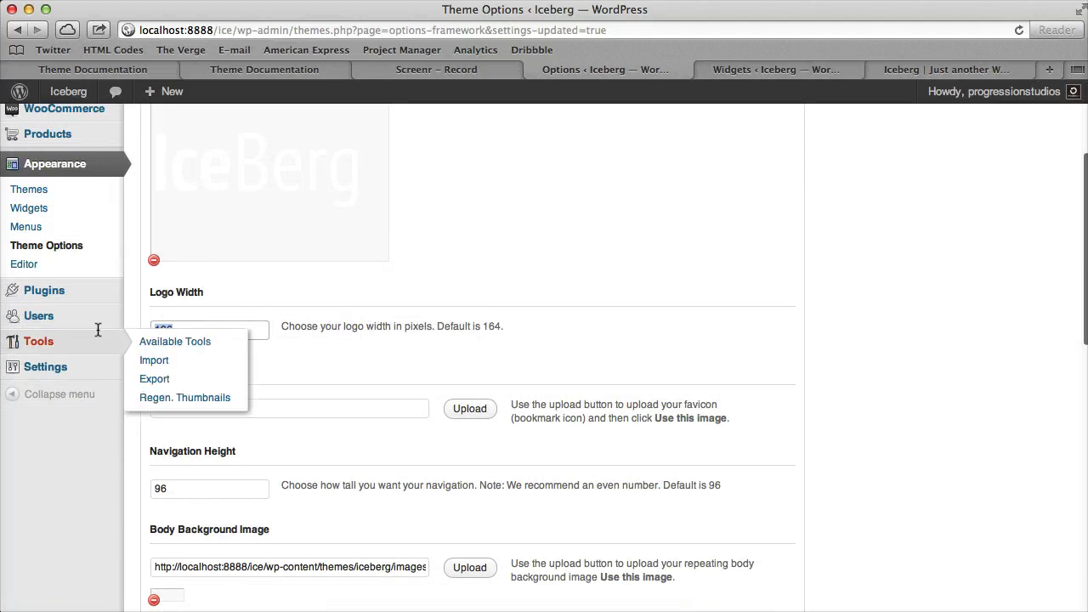
{"action": "left_click", "coordinate": [515, 278]}
{"action": "left_click_drag", "start_coordinate": [219, 328], "coordinate": [138, 332]}
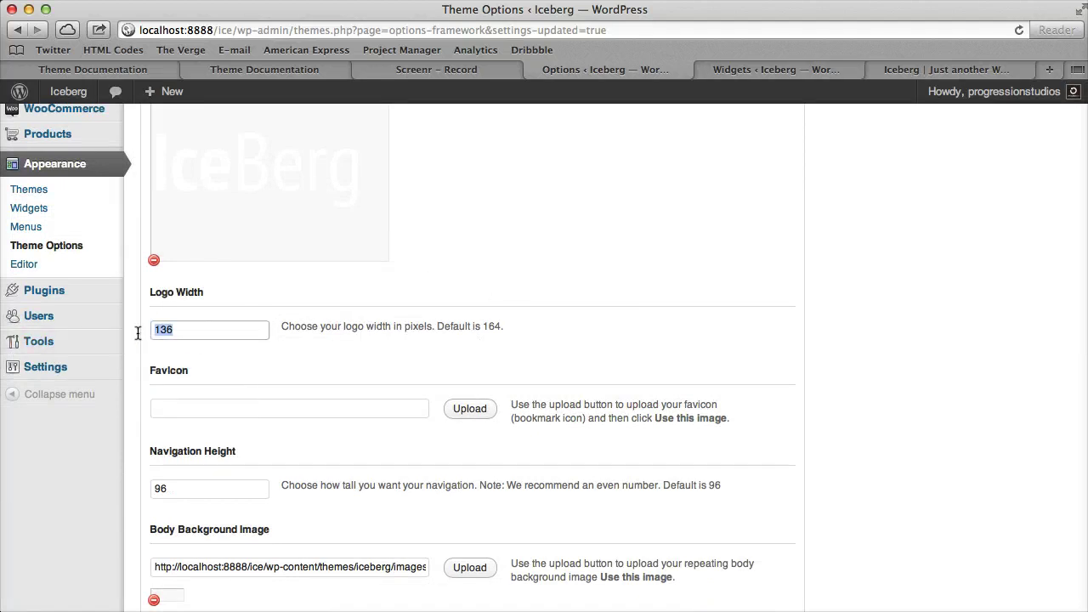
{"action": "left_click", "coordinate": [243, 338]}
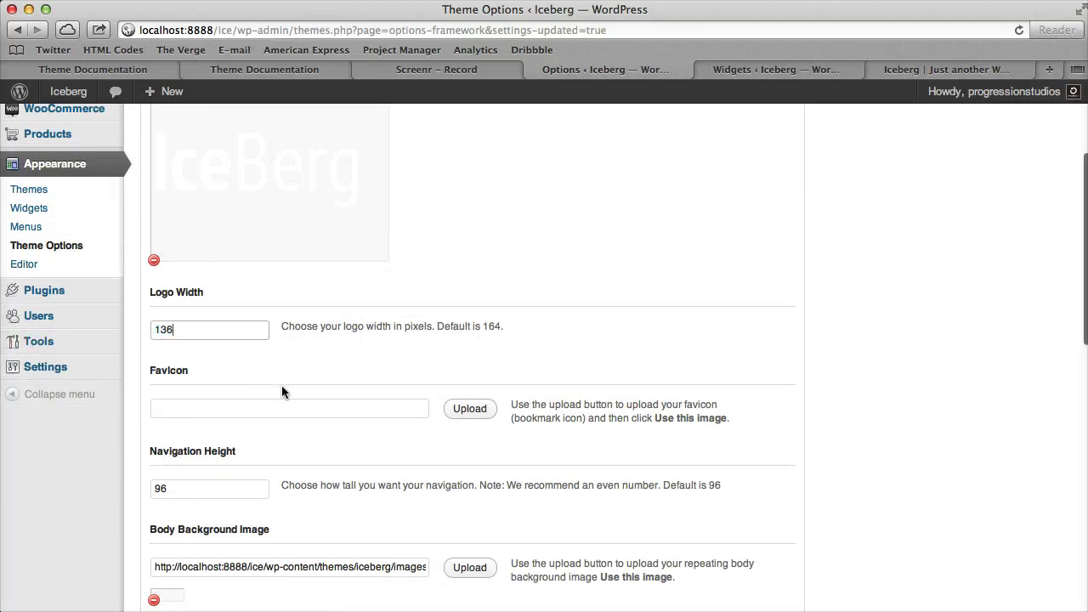
{"action": "scroll", "coordinate": [281, 387], "scroll_direction": "down", "scroll_amount": 5}
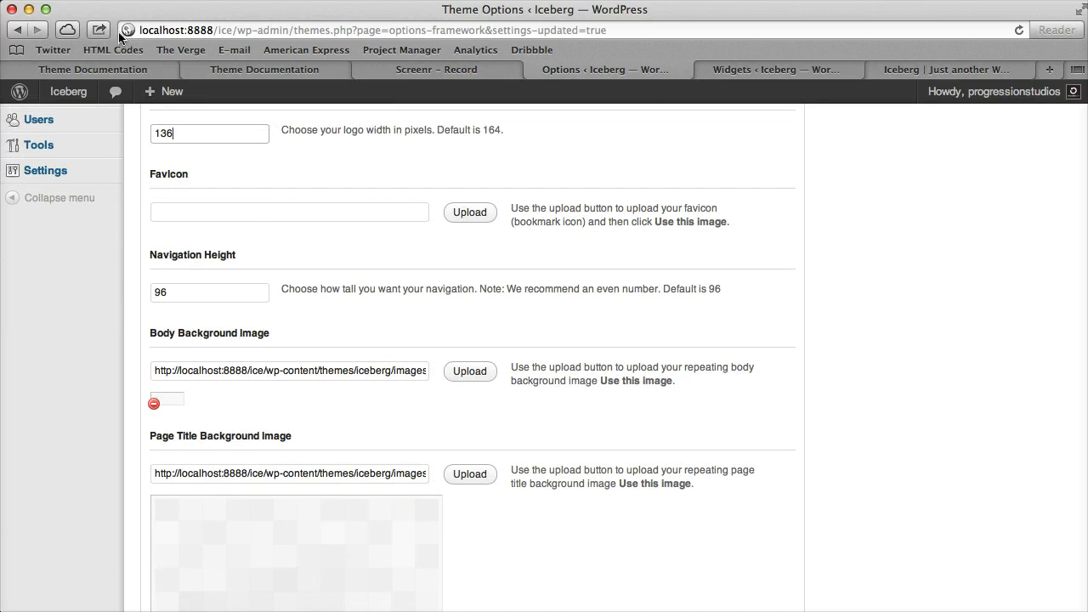
{"action": "scroll", "coordinate": [284, 280], "scroll_direction": "down", "scroll_amount": 2}
{"action": "left_click_drag", "start_coordinate": [187, 216], "coordinate": [128, 221]}
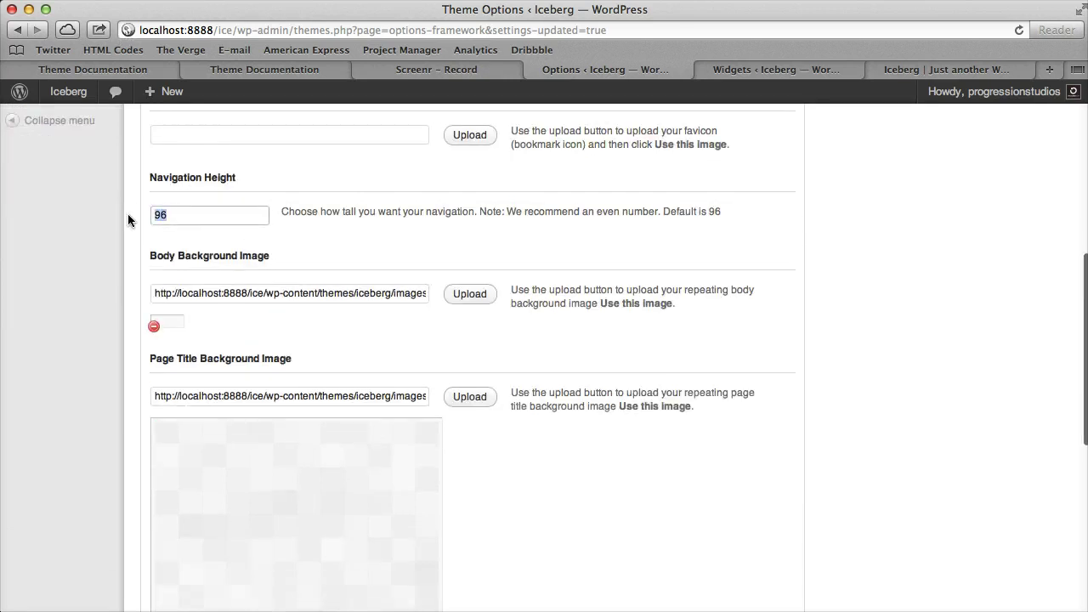
{"action": "scroll", "coordinate": [732, 207], "scroll_direction": "down", "scroll_amount": 1}
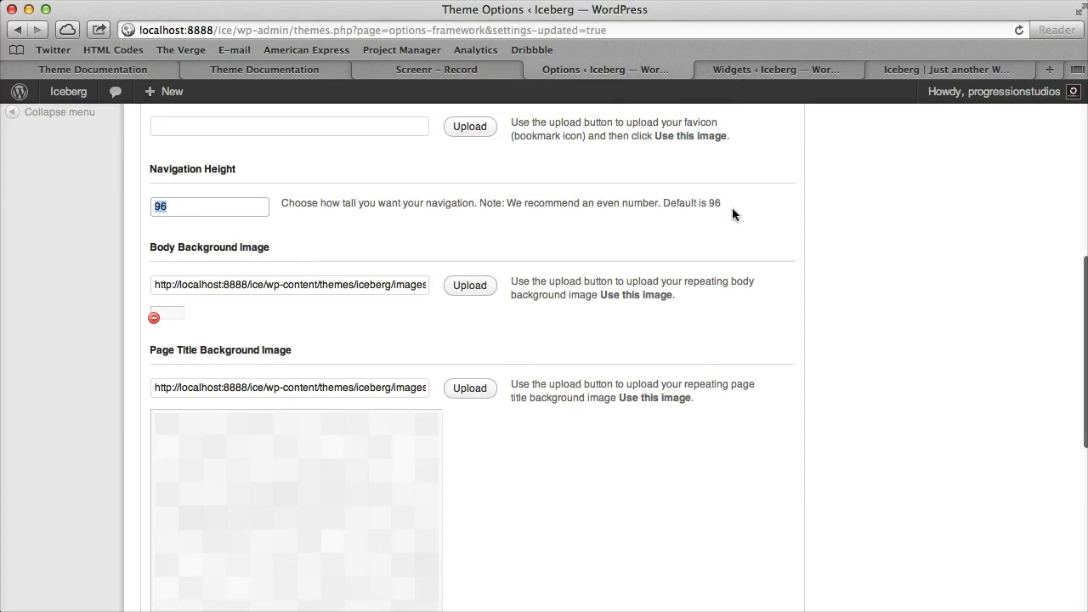
Close the Widgets page's browser tab and reload the live homepage to inspect its header navigation.
{"action": "left_click", "coordinate": [733, 75]}
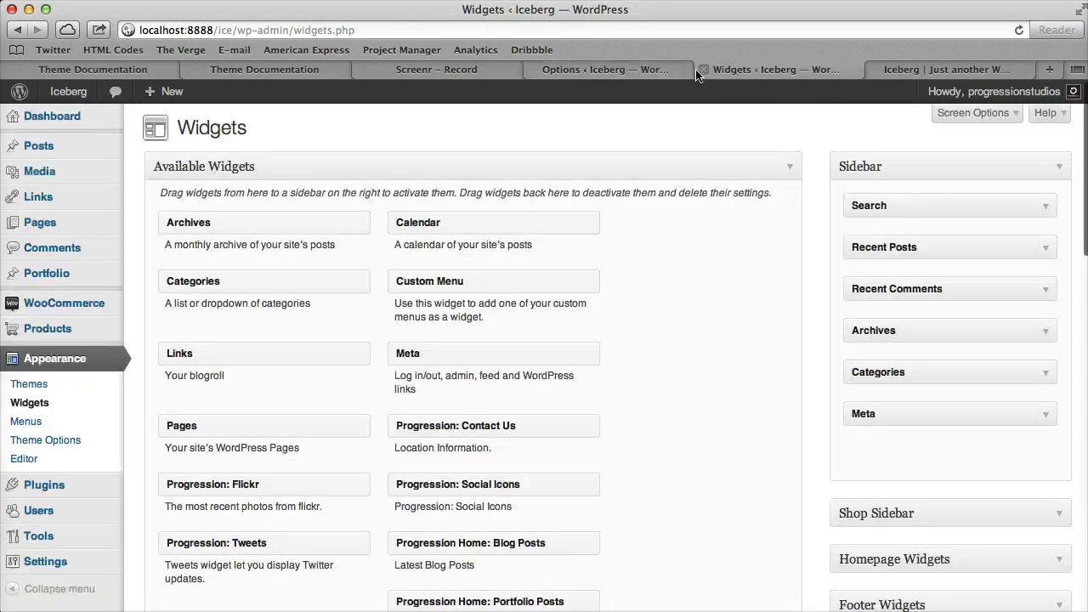
{"action": "left_click", "coordinate": [702, 70]}
{"action": "key", "text": "super+r"}
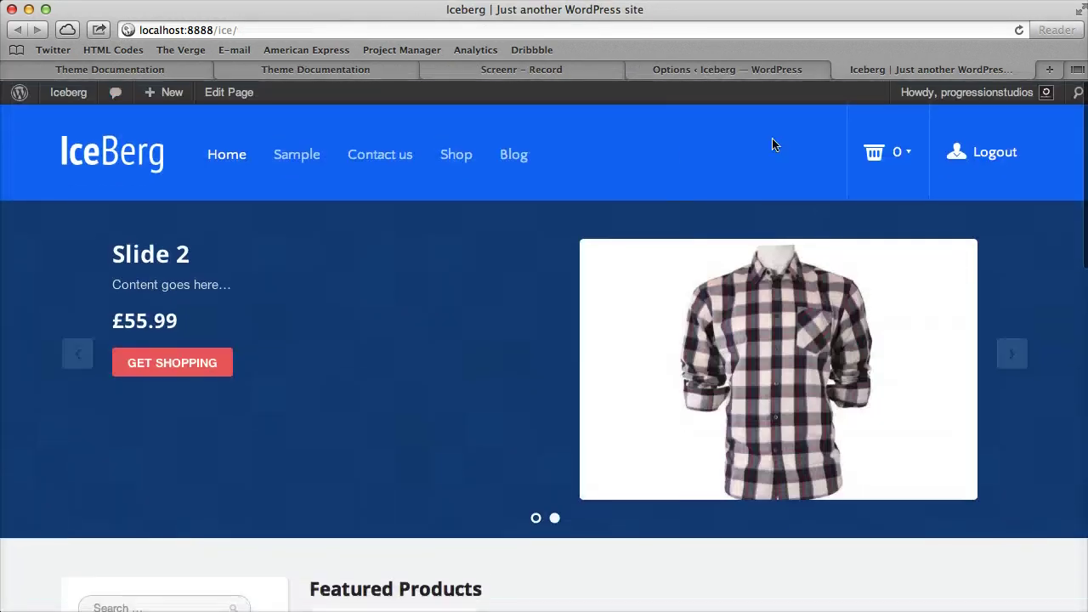
{"action": "mouse_move", "coordinate": [877, 158]}
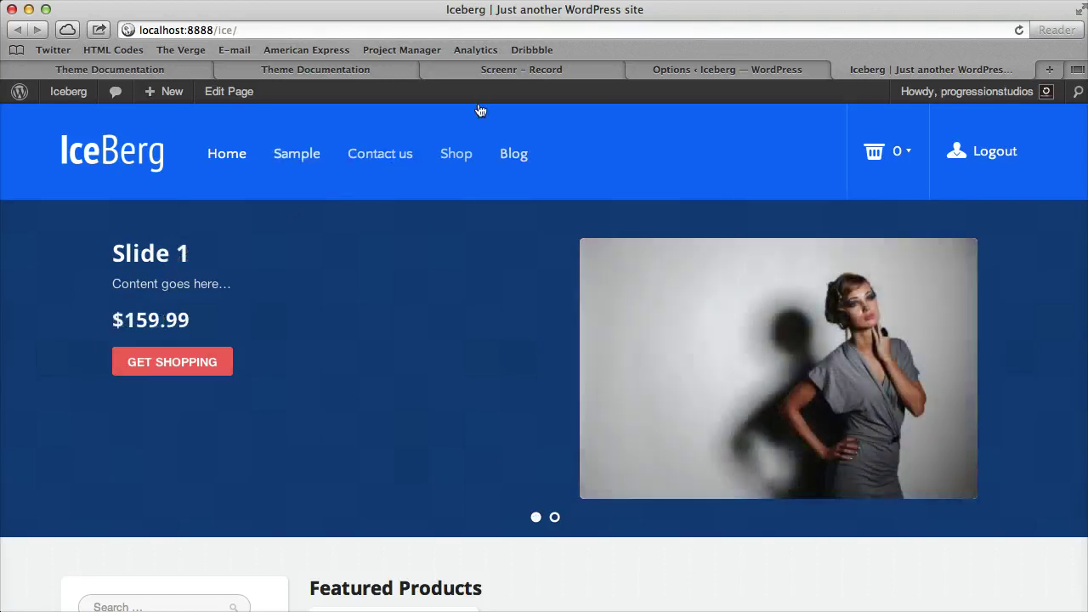
Go back to the Appearance theme options and review the logo image, logo width, favicon and navigation height fields.
{"action": "key", "text": "ctrl+shift+Tab"}
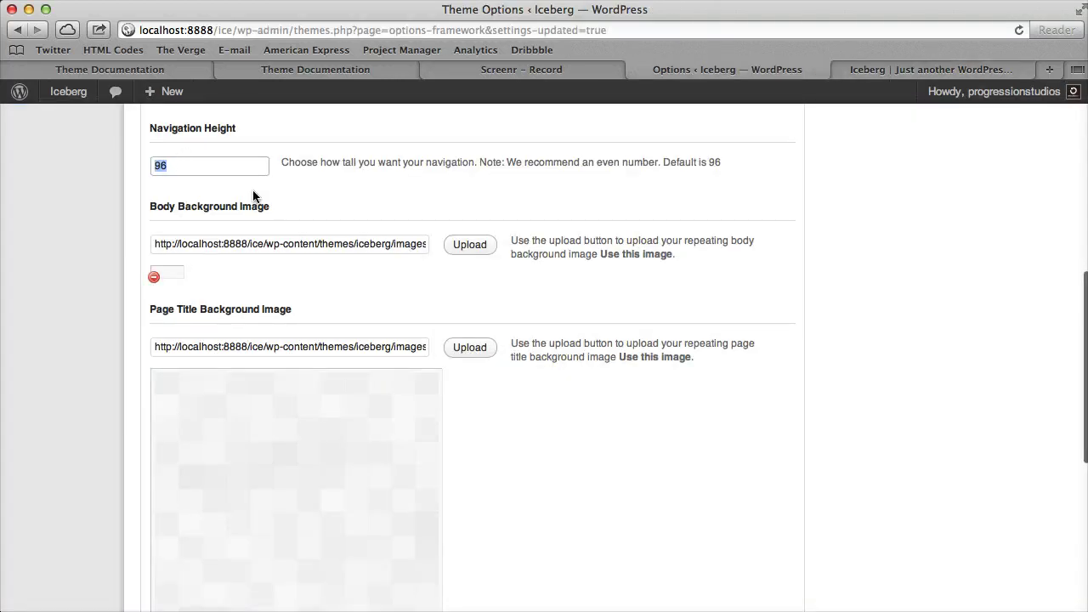
{"action": "scroll", "coordinate": [376, 238], "scroll_direction": "up", "scroll_amount": 10}
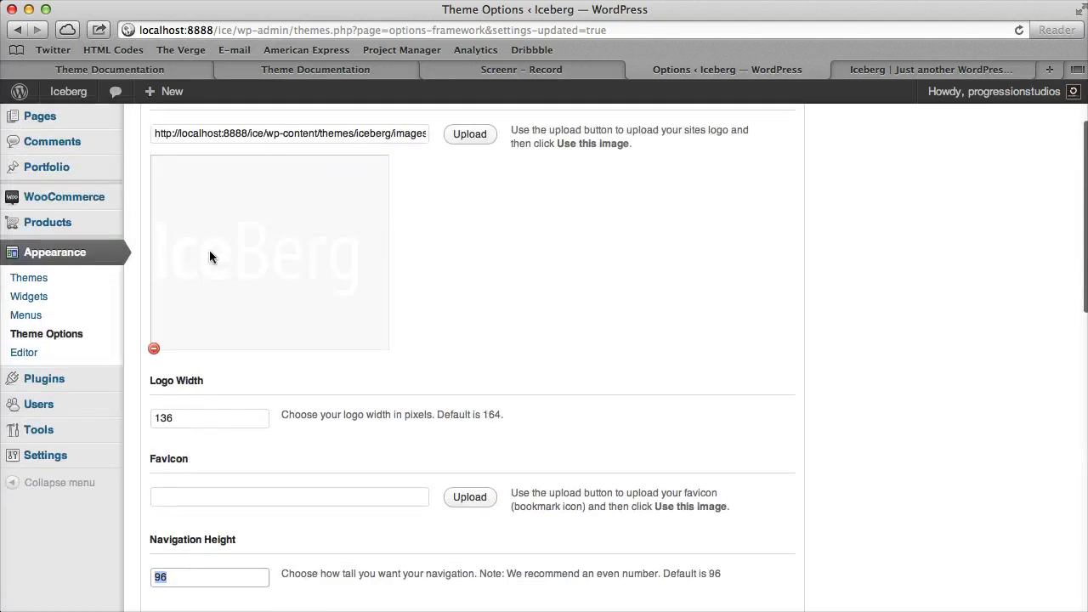
{"action": "left_click", "coordinate": [243, 254]}
{"action": "left_click", "coordinate": [168, 421]}
{"action": "double_click", "coordinate": [161, 577]}
{"action": "left_click", "coordinate": [314, 497]}
{"action": "scroll", "coordinate": [317, 497], "scroll_direction": "down", "scroll_amount": 5}
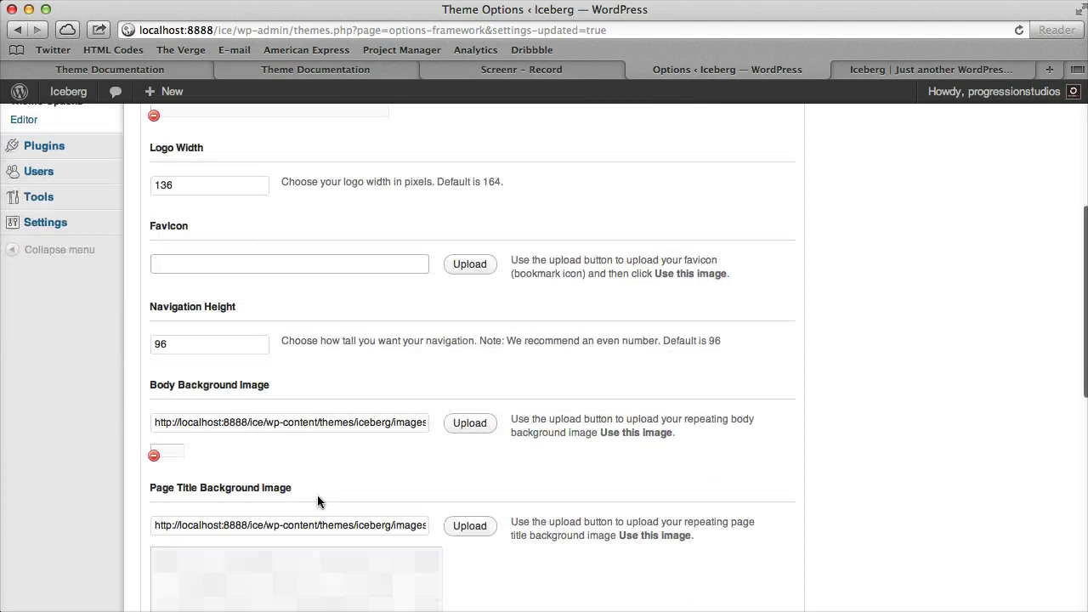
Set the navigation height to 150, save the theme options and check the header on the live homepage.
{"action": "double_click", "coordinate": [210, 342]}
{"action": "type", "text": "150"}
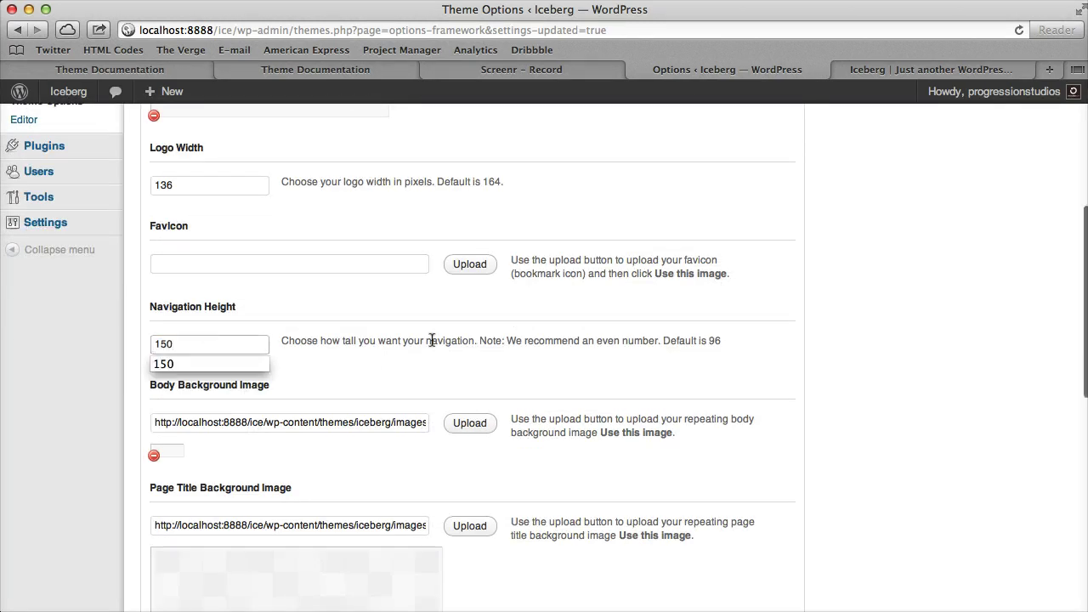
{"action": "scroll", "coordinate": [719, 468], "scroll_direction": "down", "scroll_amount": 10}
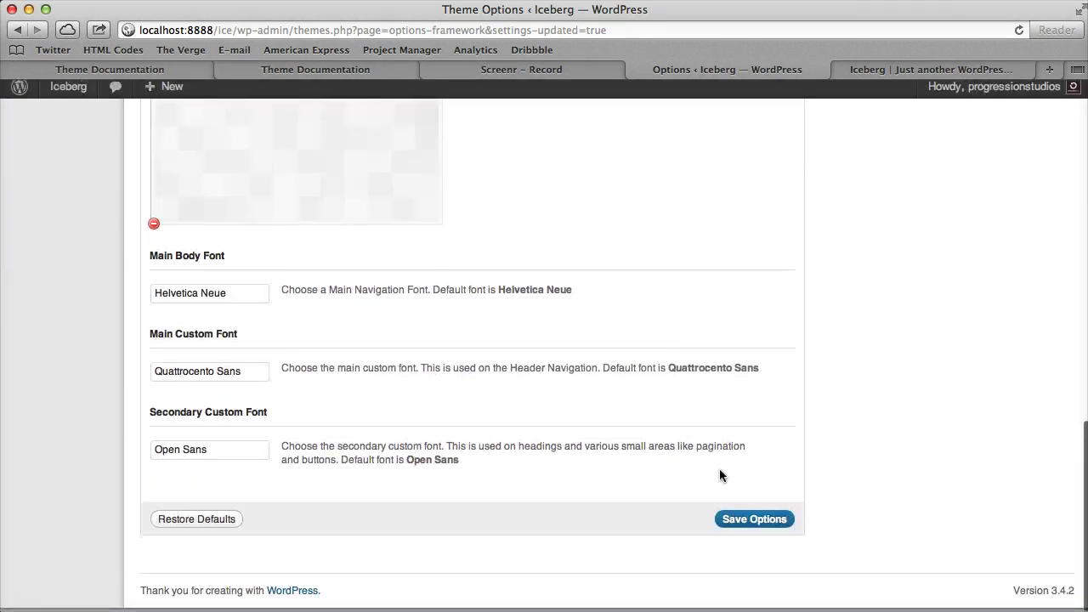
{"action": "left_click", "coordinate": [752, 518]}
{"action": "left_click", "coordinate": [941, 70]}
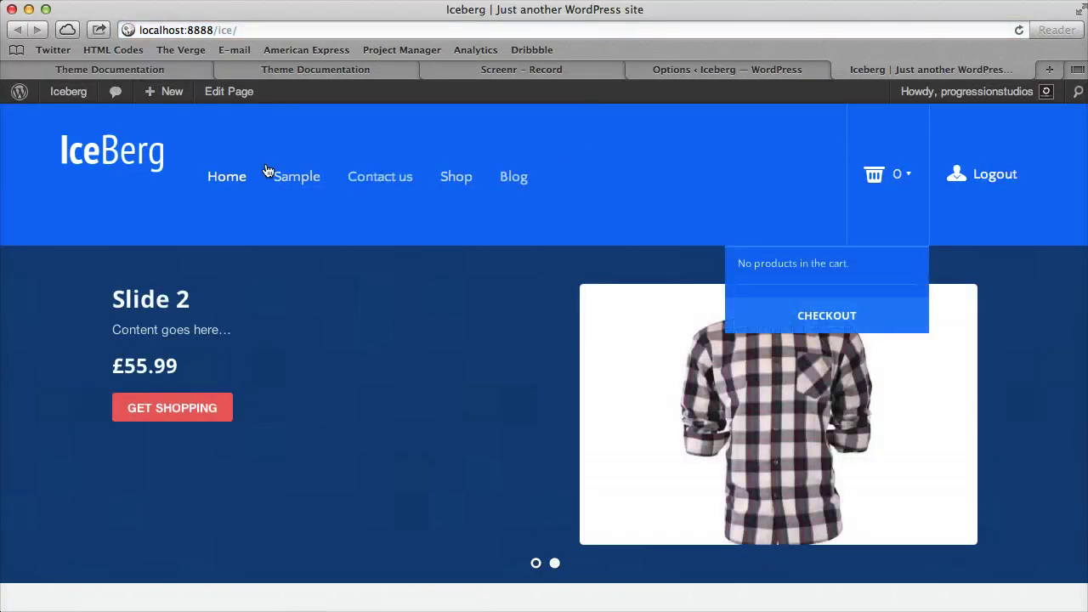
Return from the live homepage to the Appearance theme options and check the navigation height field.
{"action": "left_click", "coordinate": [748, 69]}
{"action": "scroll", "coordinate": [468, 348], "scroll_direction": "down", "scroll_amount": 3}
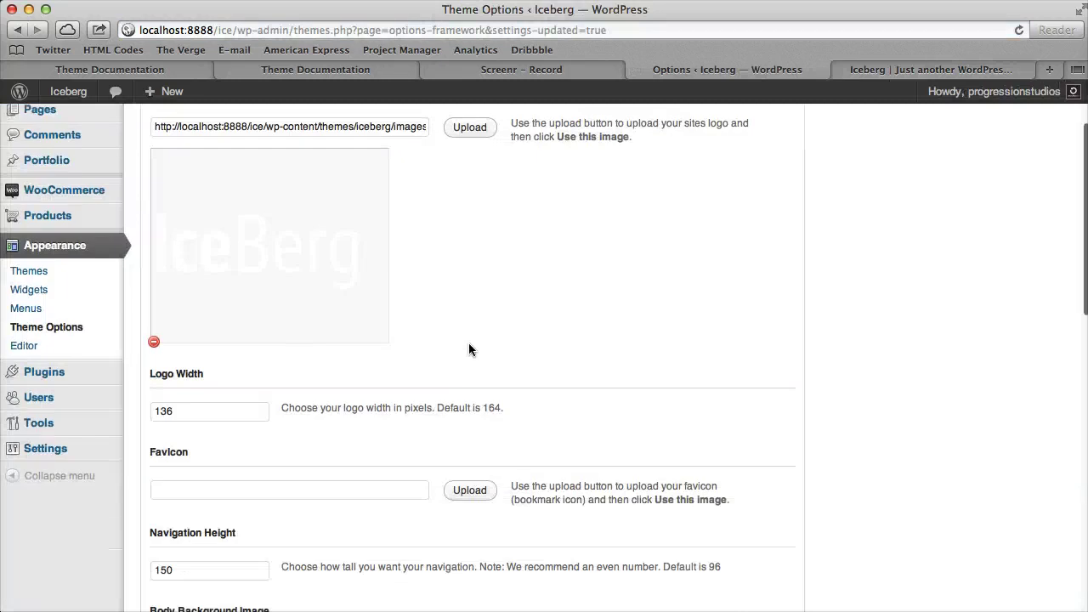
{"action": "scroll", "coordinate": [468, 349], "scroll_direction": "down", "scroll_amount": 4}
{"action": "left_click", "coordinate": [153, 343]}
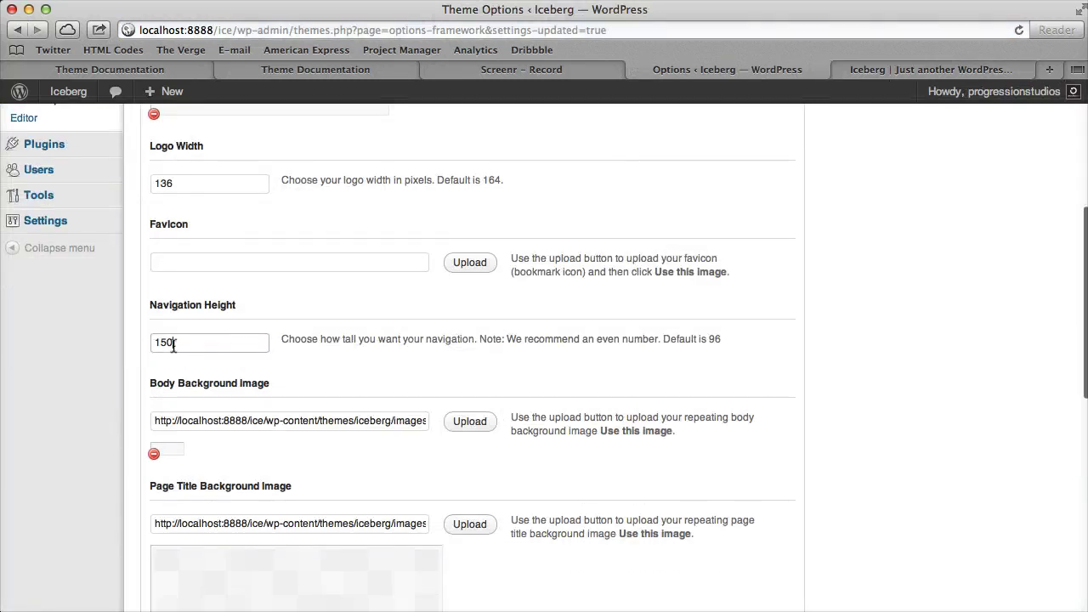
Review the background image settings and the main body, main custom and secondary custom font fields.
{"action": "scroll", "coordinate": [493, 357], "scroll_direction": "down", "scroll_amount": 5}
{"action": "scroll", "coordinate": [492, 363], "scroll_direction": "down", "scroll_amount": 3}
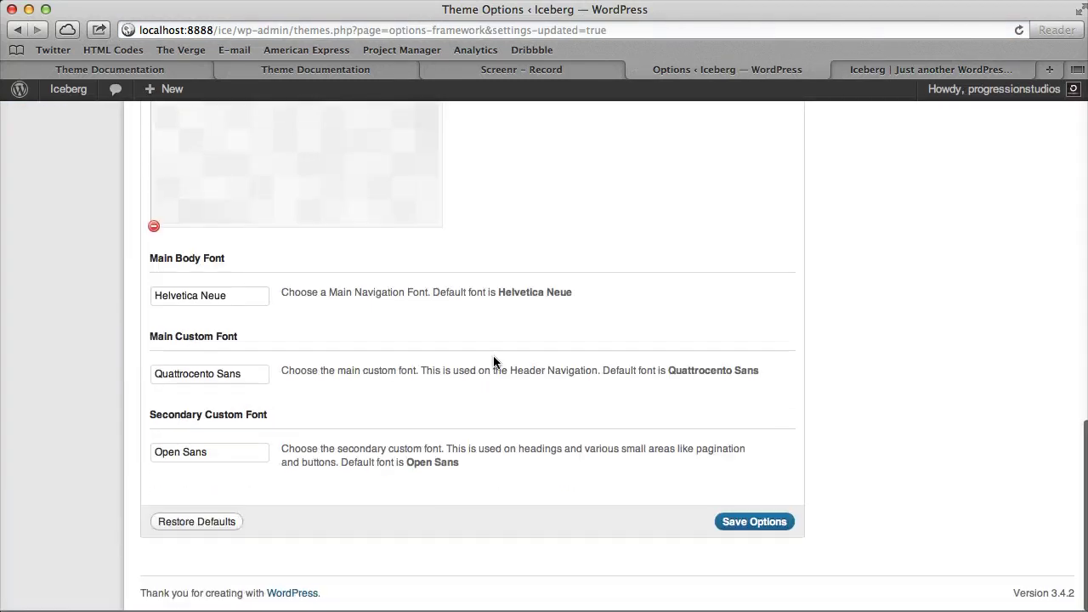
{"action": "left_click", "coordinate": [186, 302]}
{"action": "key", "text": "super+a"}
{"action": "left_click", "coordinate": [155, 377]}
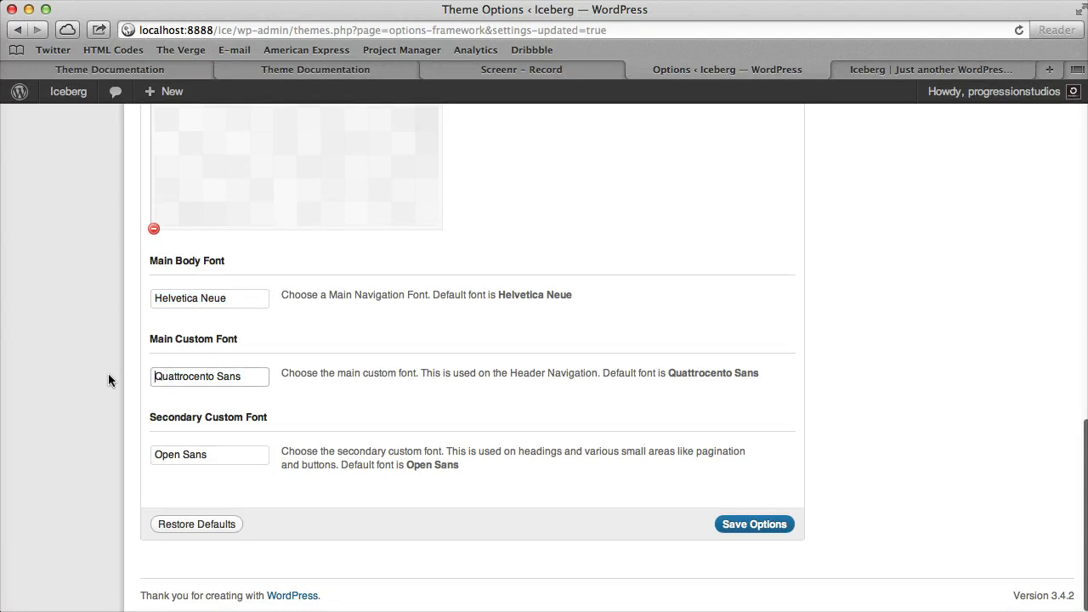
{"action": "triple_click", "coordinate": [218, 458]}
{"action": "left_click", "coordinate": [448, 416]}
Open the Tools theme options and examine the homepage title and homepage meta description fields.
{"action": "scroll", "coordinate": [463, 391], "scroll_direction": "up", "scroll_amount": 15}
{"action": "left_click", "coordinate": [711, 129]}
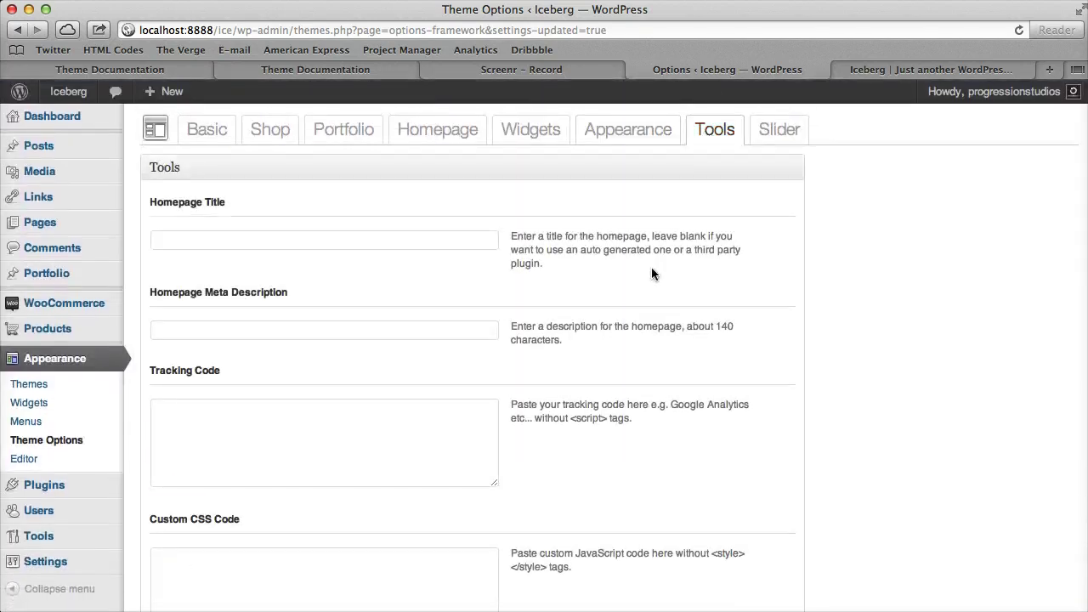
{"action": "left_click", "coordinate": [348, 241]}
{"action": "left_click", "coordinate": [369, 328]}
{"action": "left_click", "coordinate": [380, 235]}
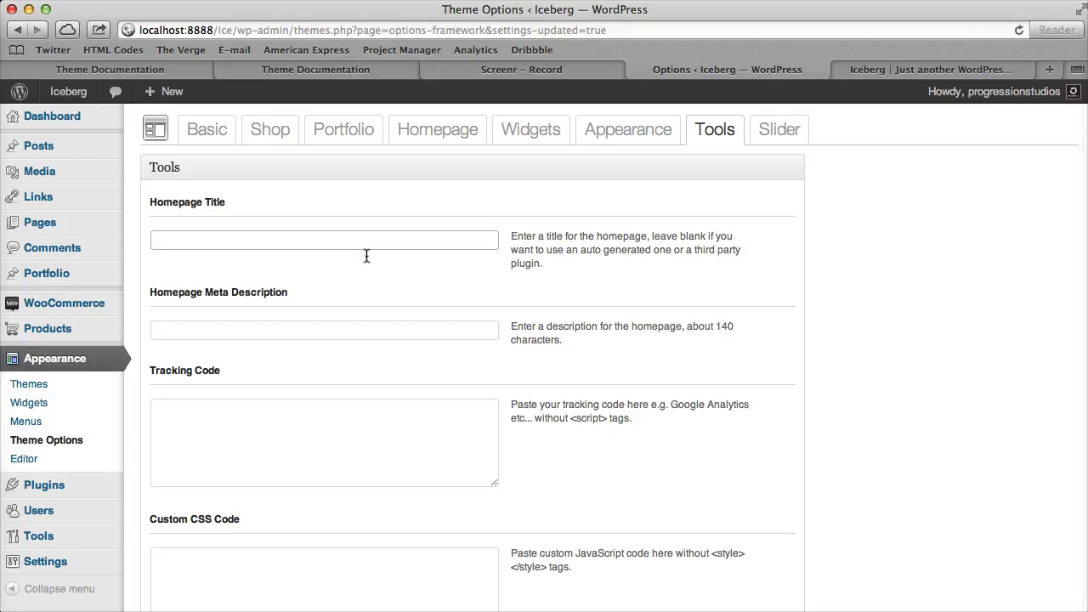
{"action": "left_click", "coordinate": [351, 328]}
{"action": "left_click", "coordinate": [348, 238]}
{"action": "left_click", "coordinate": [344, 333]}
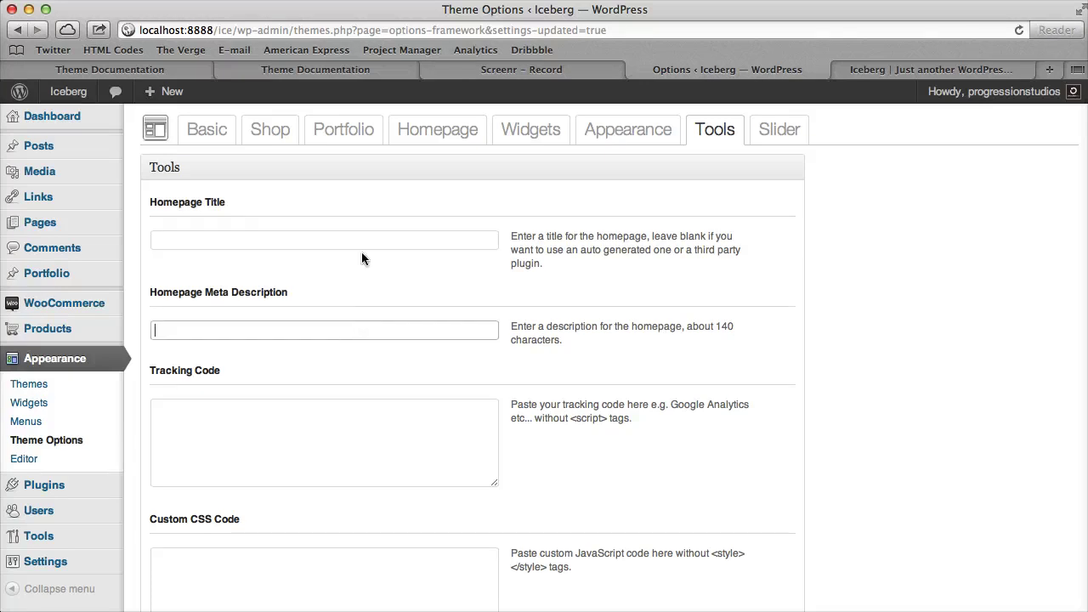
{"action": "left_click", "coordinate": [356, 238]}
{"action": "left_click", "coordinate": [344, 332]}
{"action": "left_click", "coordinate": [372, 235]}
{"action": "left_click", "coordinate": [360, 324]}
{"action": "double_click", "coordinate": [381, 251]}
{"action": "left_click", "coordinate": [387, 239]}
{"action": "left_click", "coordinate": [415, 303]}
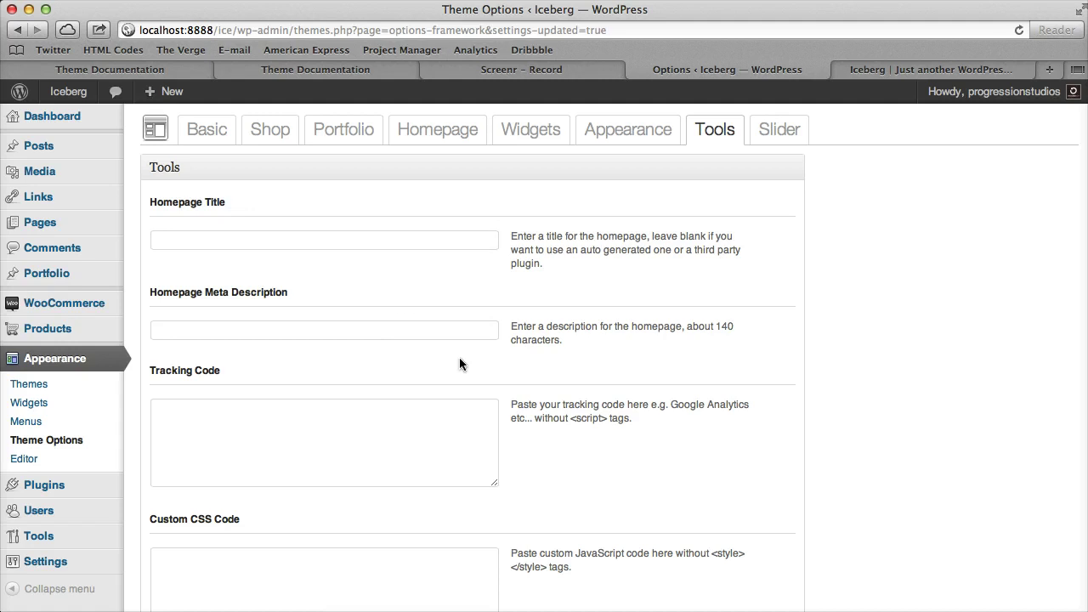
Review the tracking code, custom CSS and custom JavaScript code fields in the Tools options.
{"action": "scroll", "coordinate": [459, 357], "scroll_direction": "down", "scroll_amount": 5}
{"action": "left_click", "coordinate": [399, 294]}
{"action": "left_click", "coordinate": [391, 401]}
{"action": "scroll", "coordinate": [391, 405], "scroll_direction": "down", "scroll_amount": 2}
{"action": "left_click", "coordinate": [391, 405]}
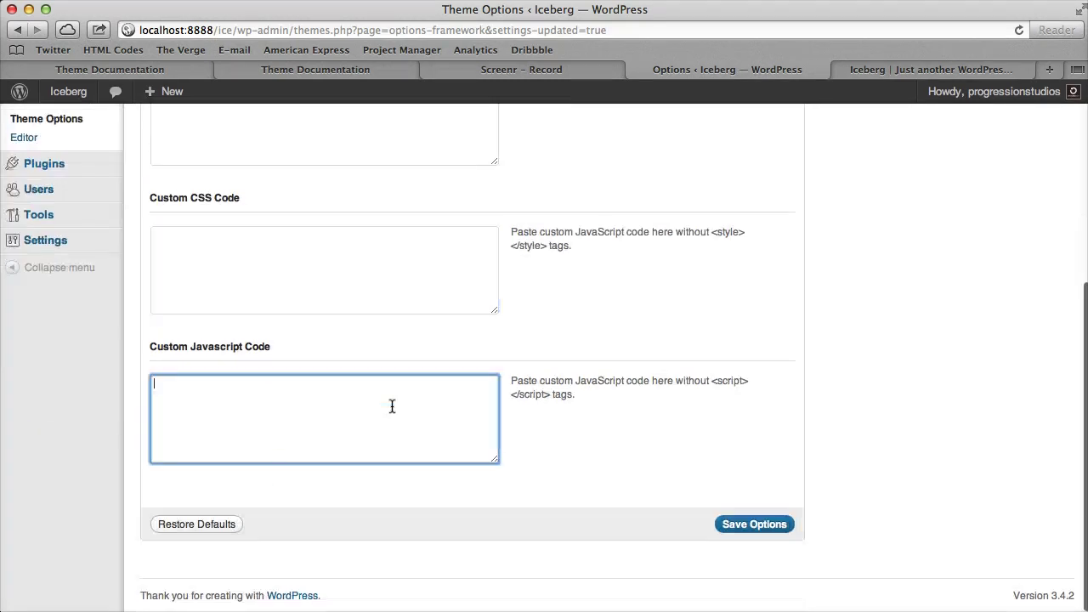
Open the Slider theme options and review the slider settings, focusing on the featured slider animation description.
{"action": "scroll", "coordinate": [391, 406], "scroll_direction": "up", "scroll_amount": 6}
{"action": "left_click", "coordinate": [780, 128]}
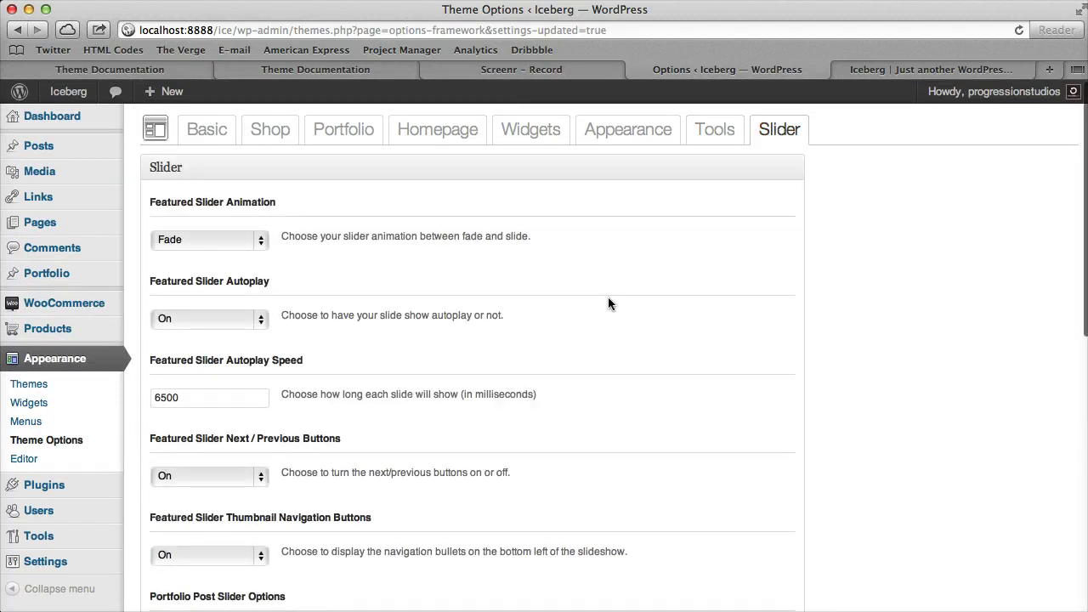
{"action": "scroll", "coordinate": [606, 298], "scroll_direction": "down", "scroll_amount": 8}
{"action": "scroll", "coordinate": [605, 298], "scroll_direction": "up", "scroll_amount": 10}
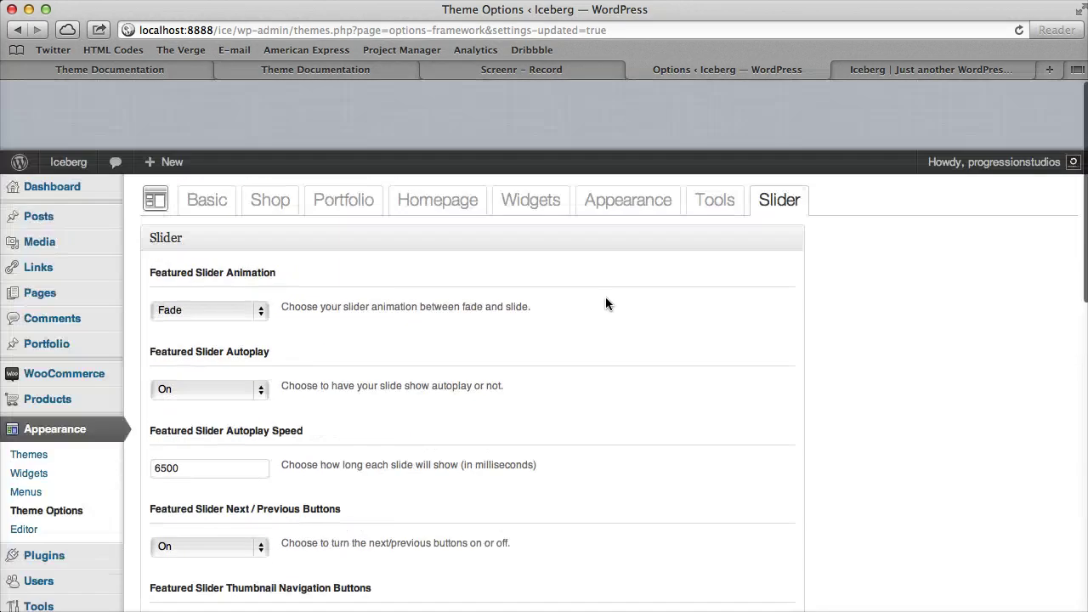
{"action": "left_click_drag", "start_coordinate": [279, 236], "coordinate": [567, 235]}
{"action": "left_click", "coordinate": [567, 235]}
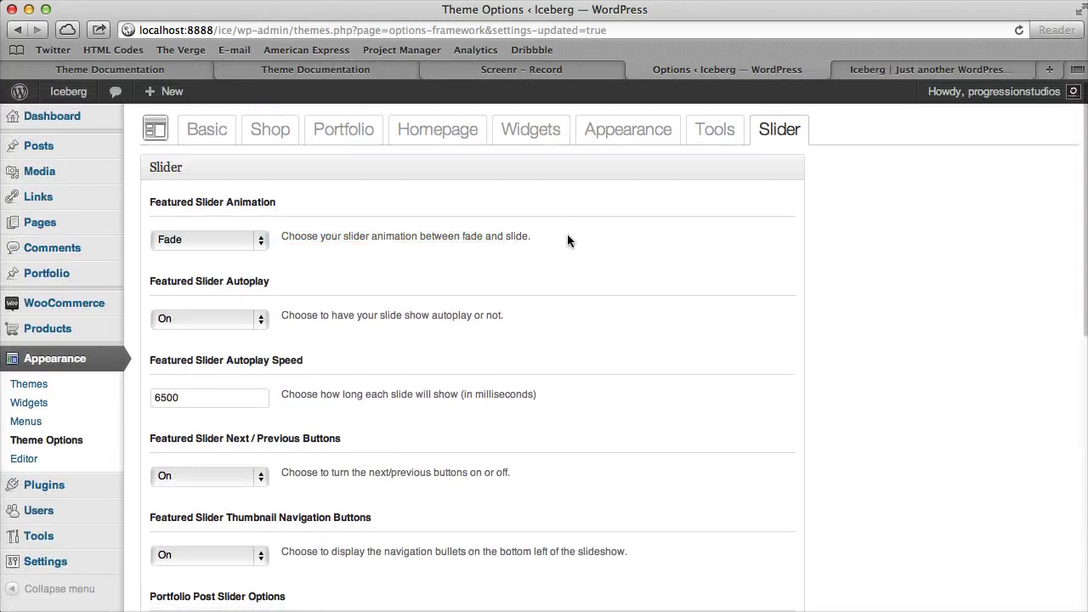